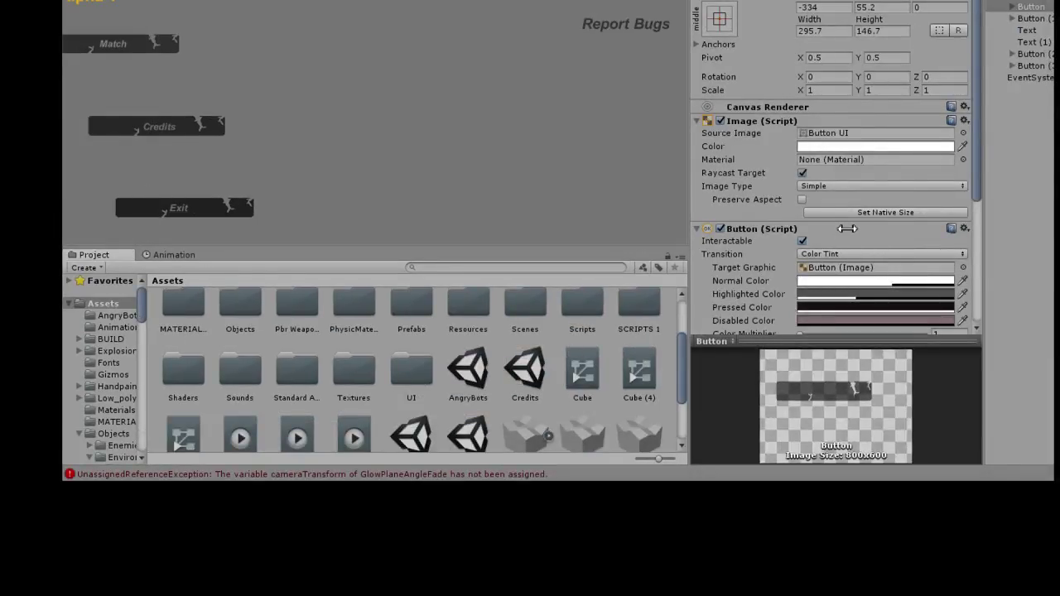
Step: Enlarge the game view by narrowing the Inspector and reducing the height of the Project area
drag(691, 229, 845, 229)
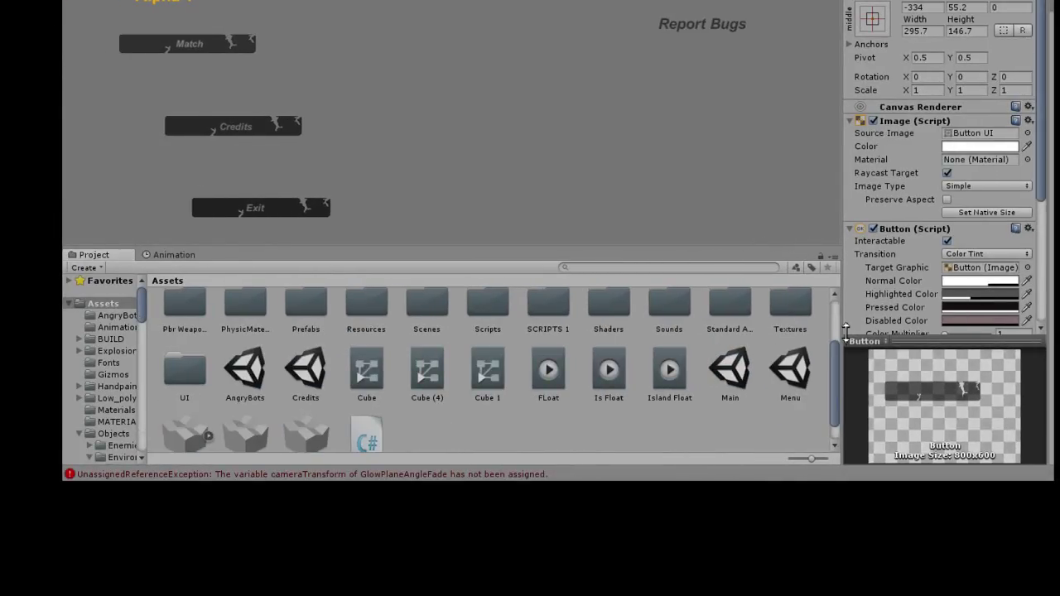
drag(846, 333, 849, 439)
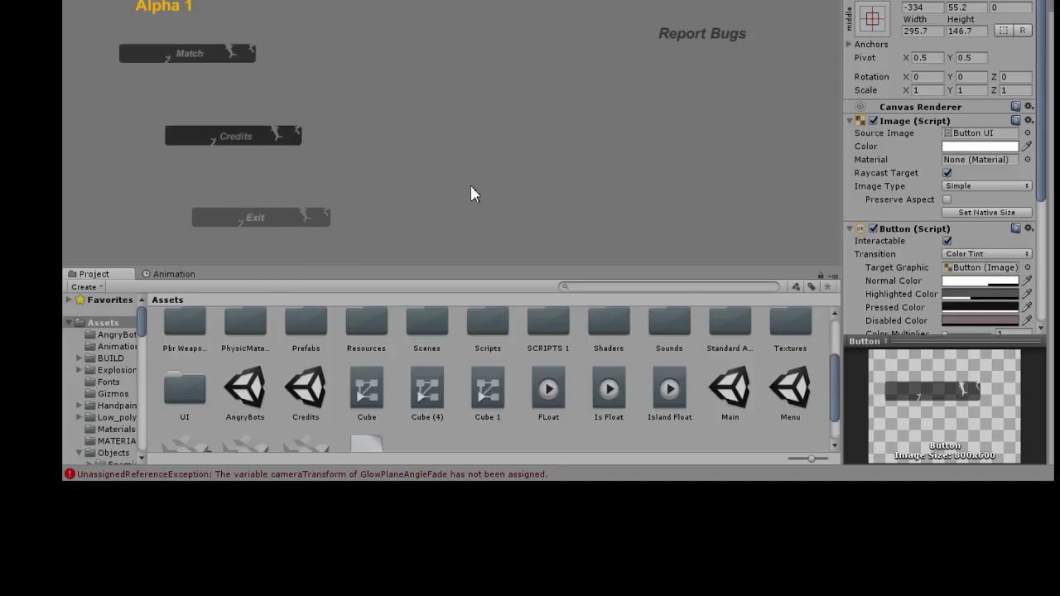
Step: Test the running main menu by opening the Credits screen and returning to the menu
click(249, 137)
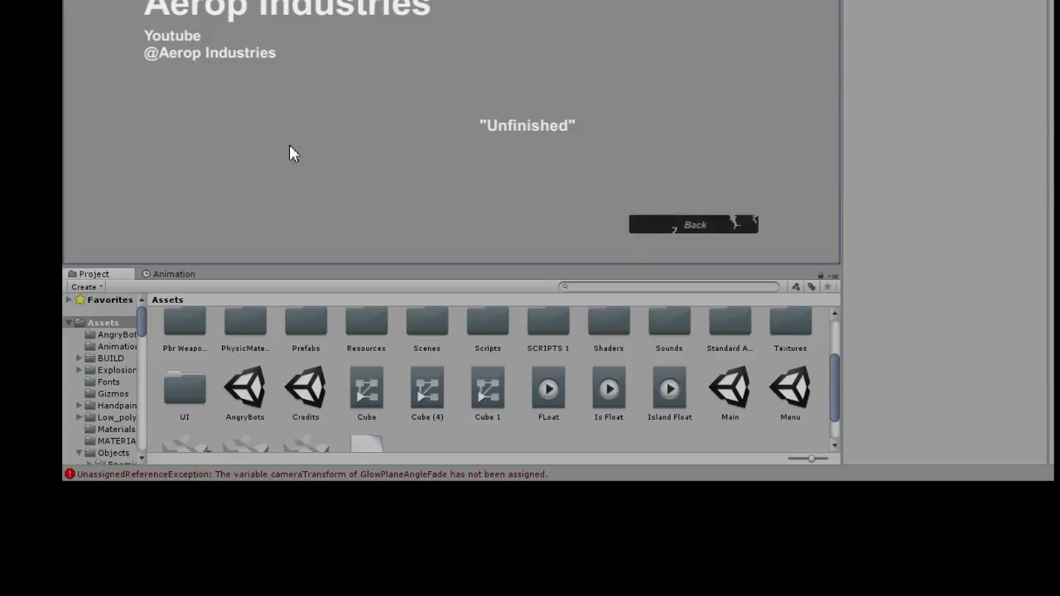
key(Escape)
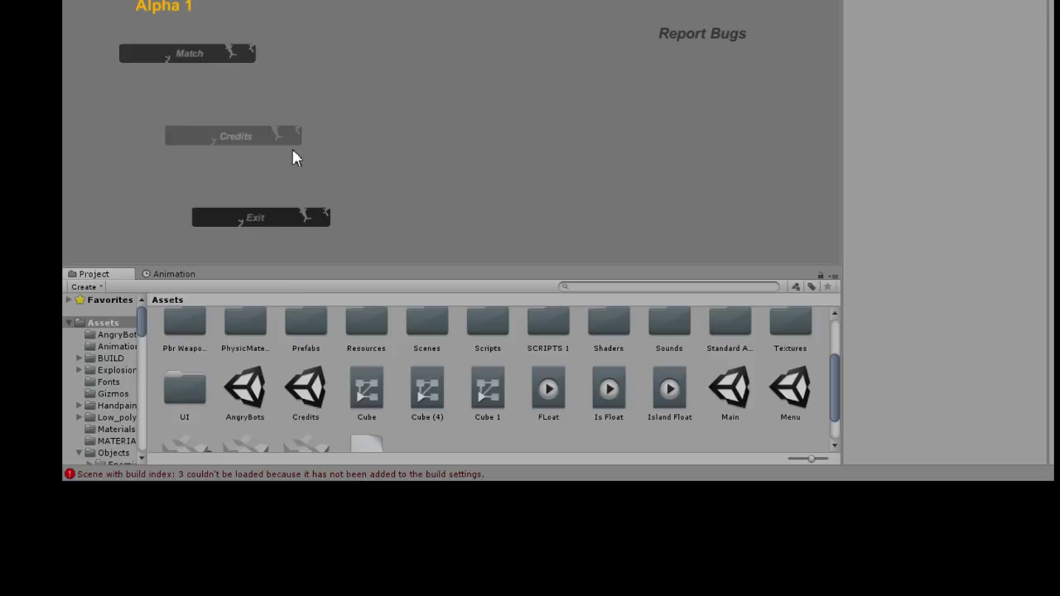
Step: Start a match from the main menu and run the character around the starting island to test its movement
click(256, 96)
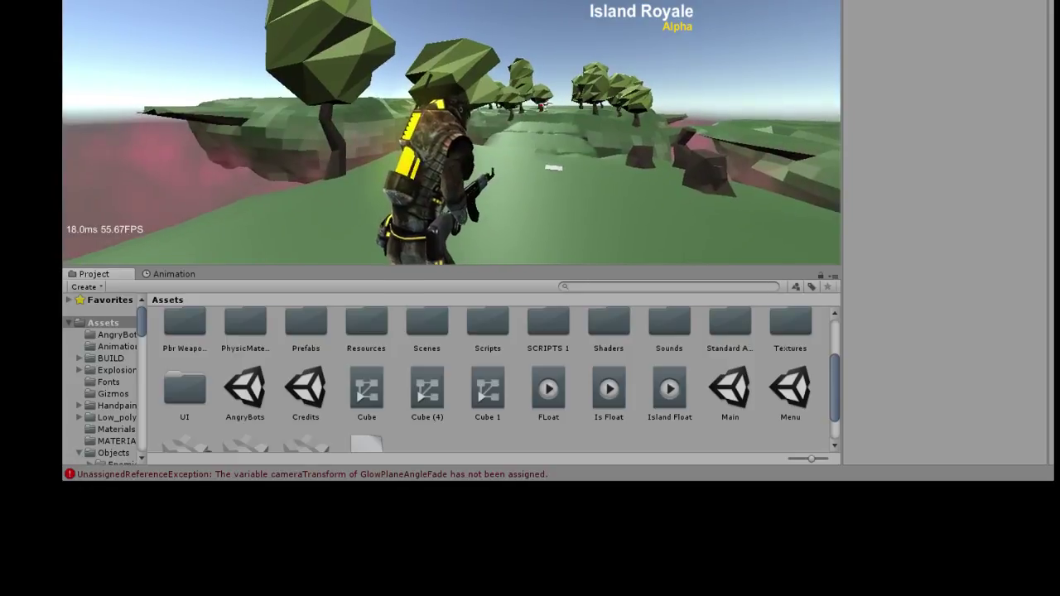
key(w)
key(w)
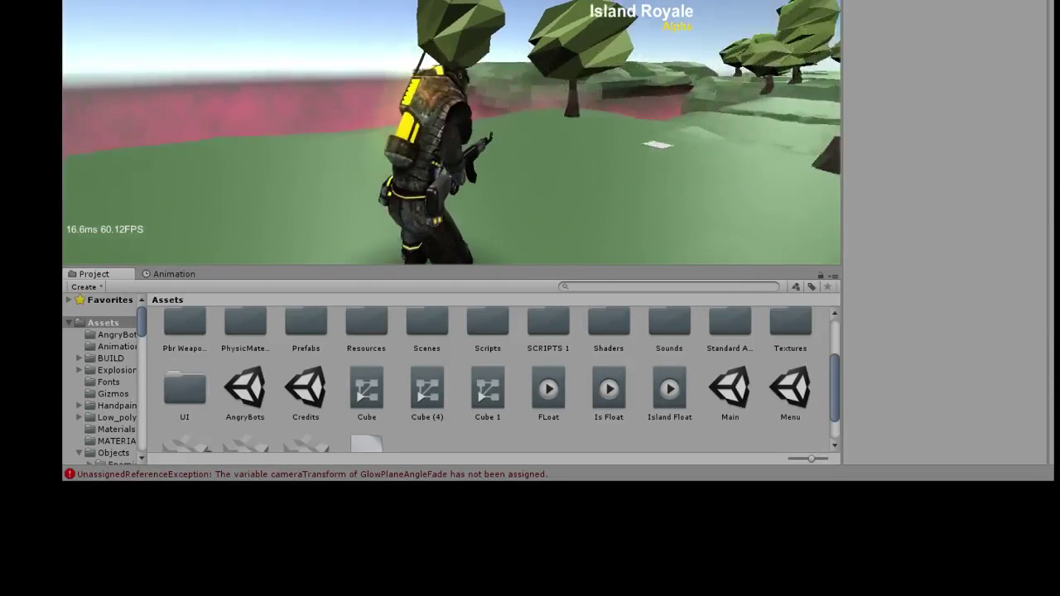
key(w)
key(w)
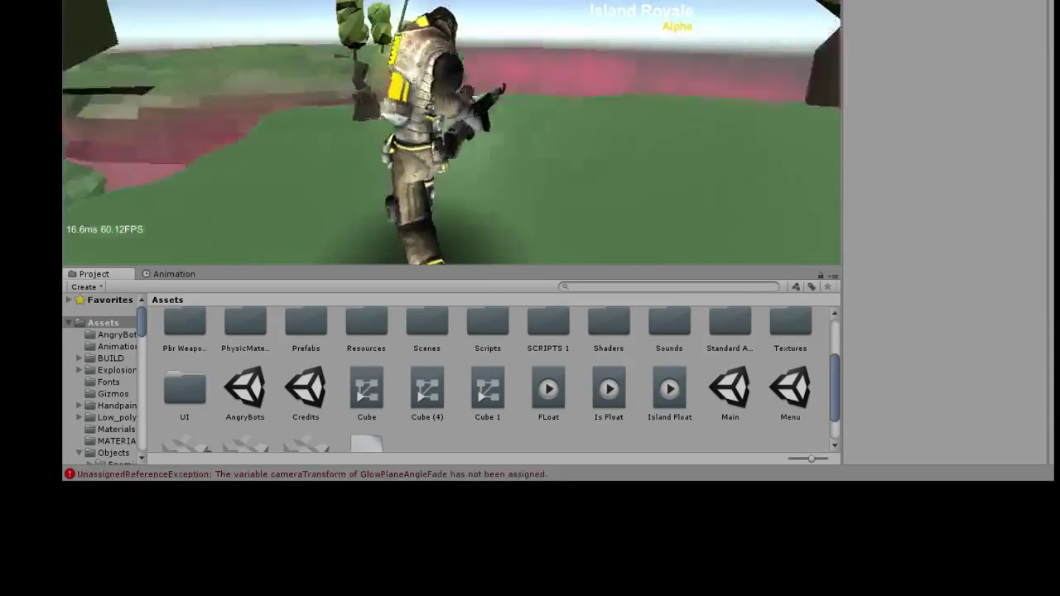
key(w)
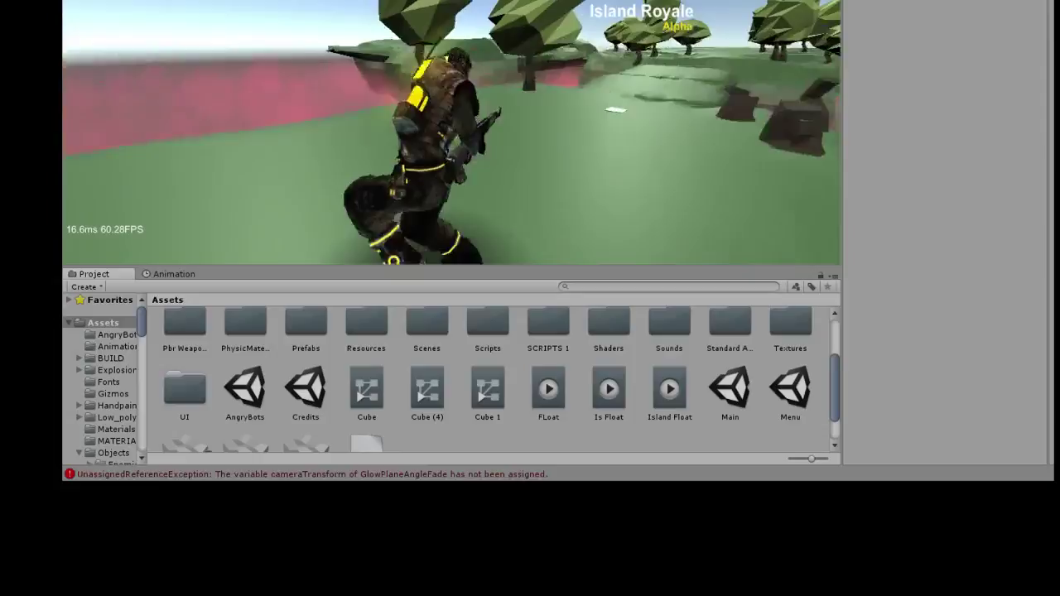
key(w)
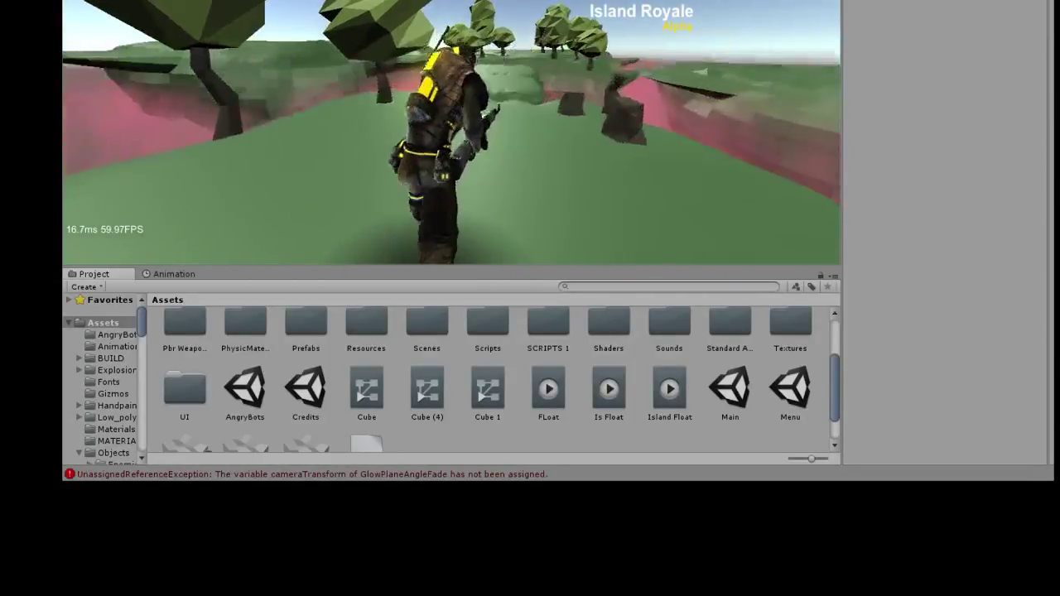
key(w)
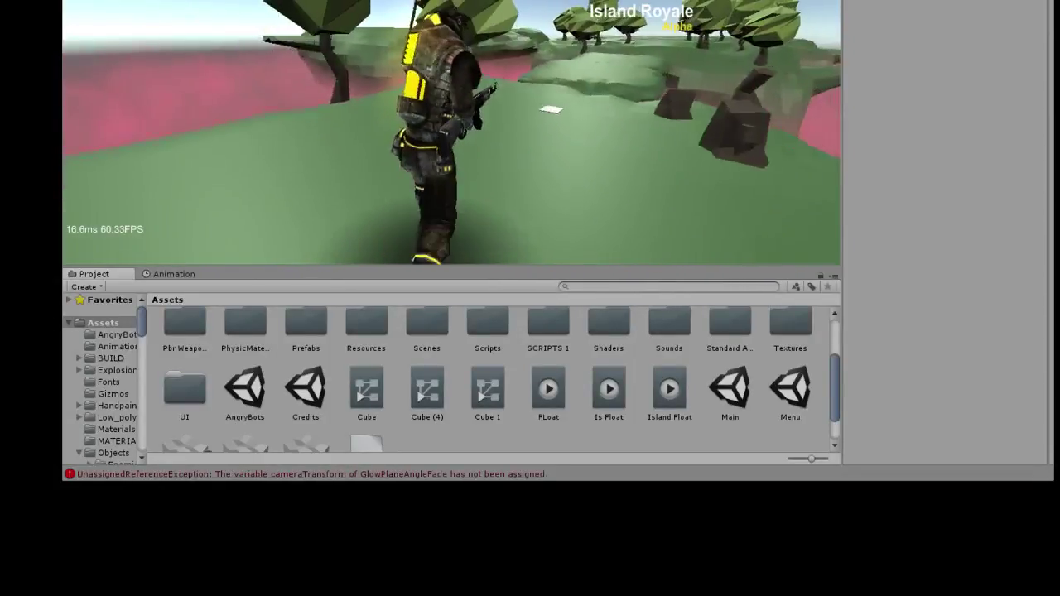
key(w)
key(w)
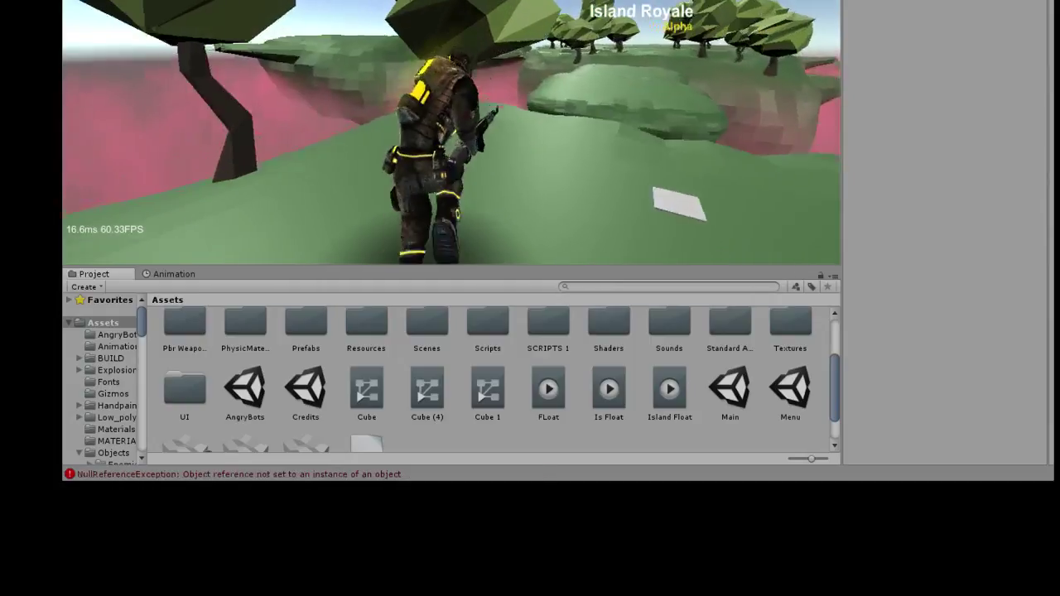
key(w)
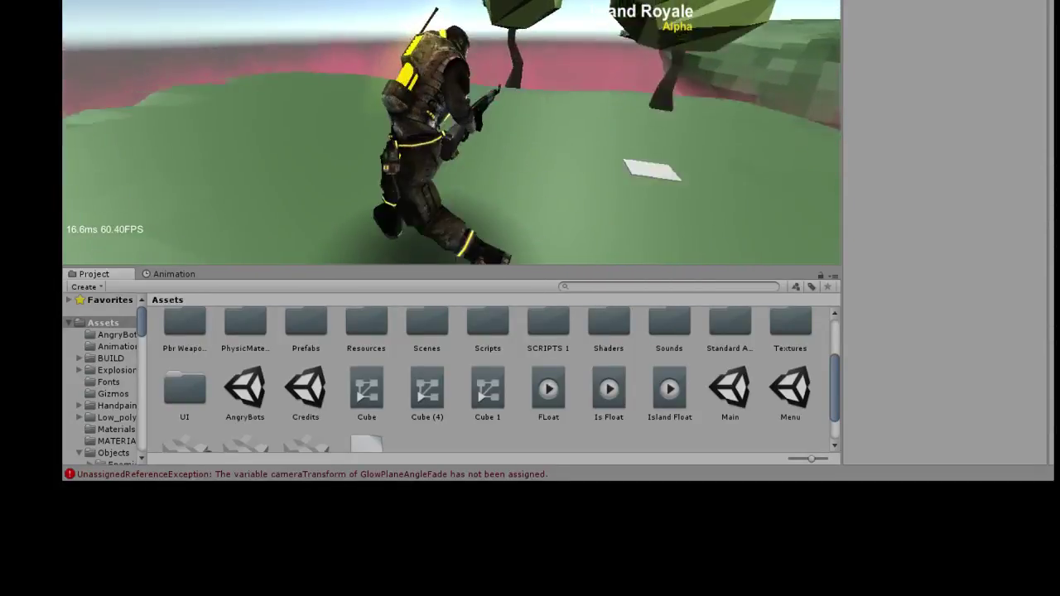
key(w)
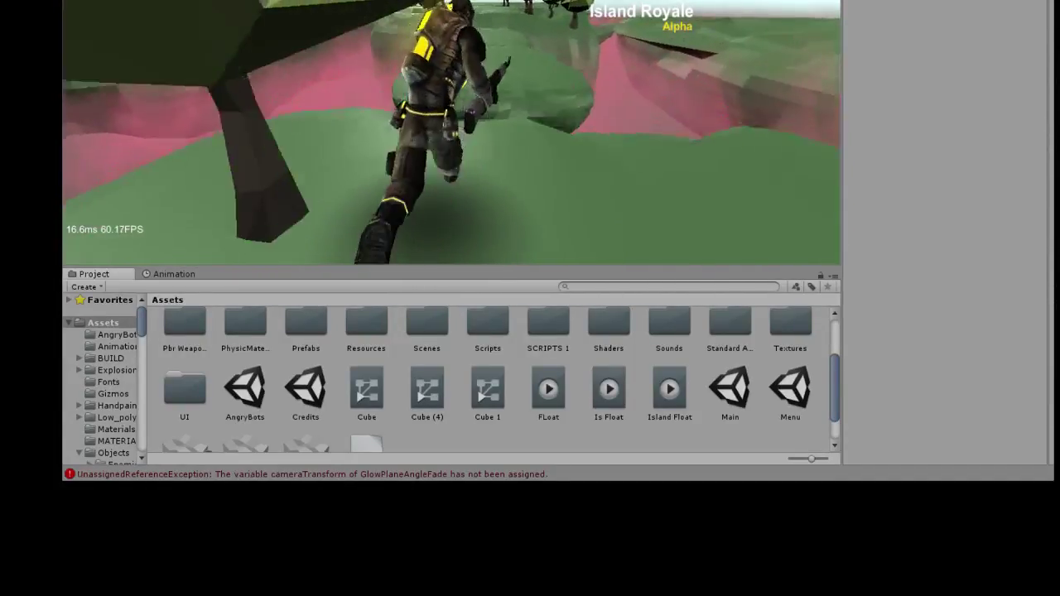
key(s)
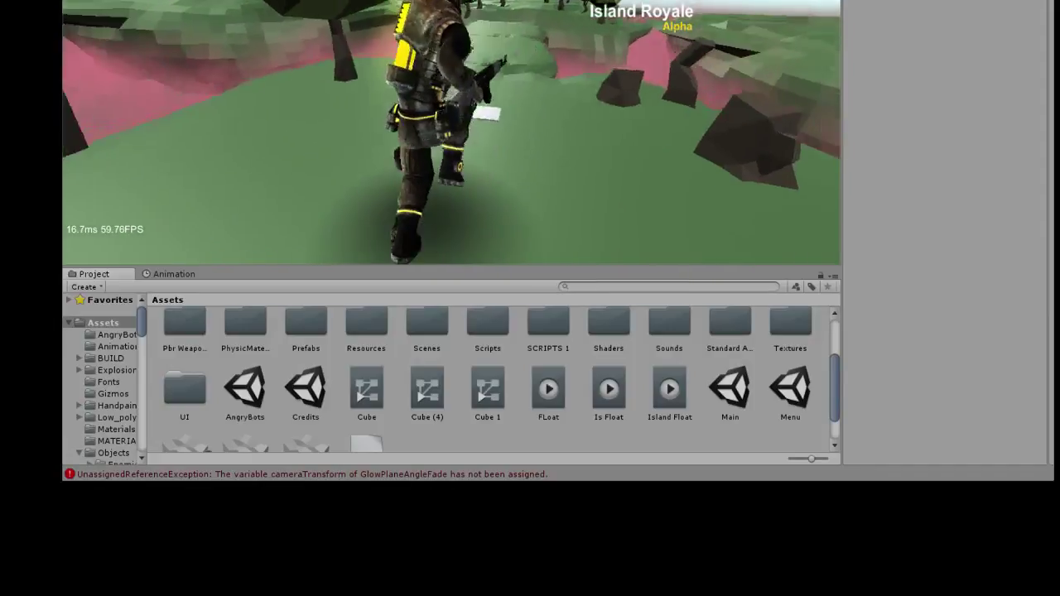
key(w)
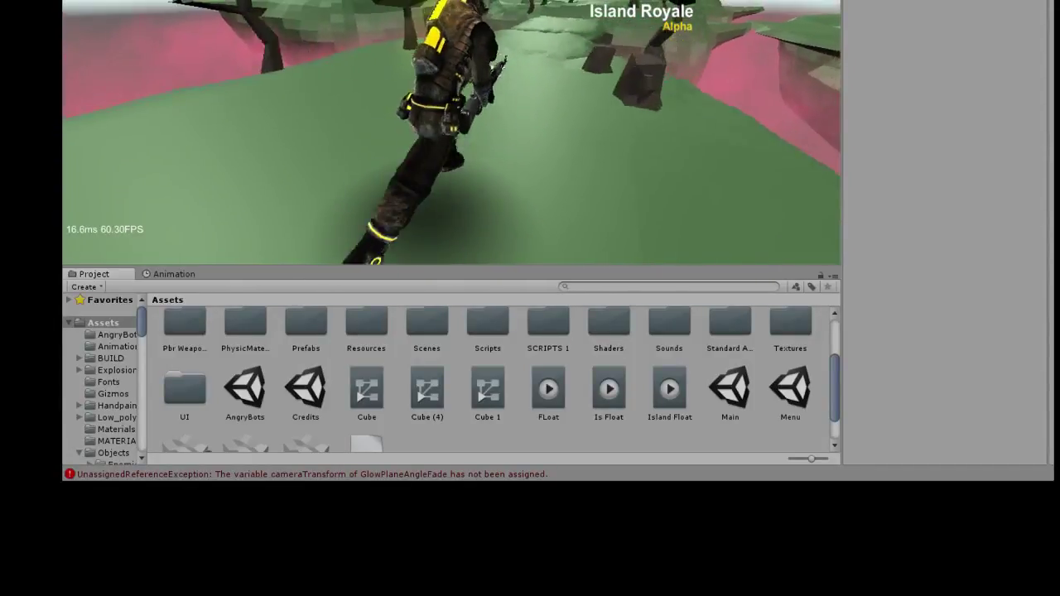
key(w)
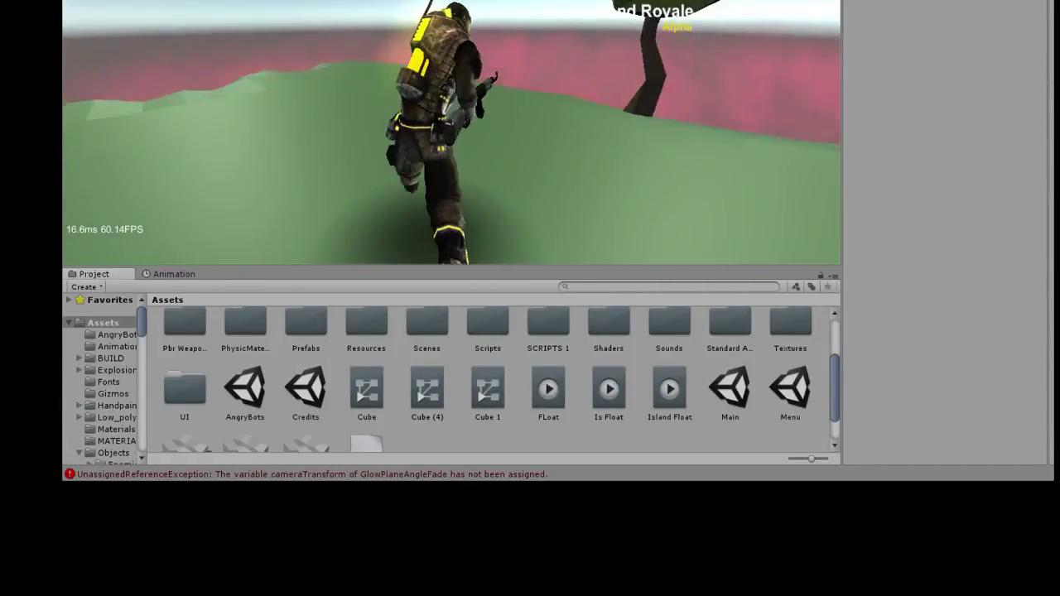
key(w)
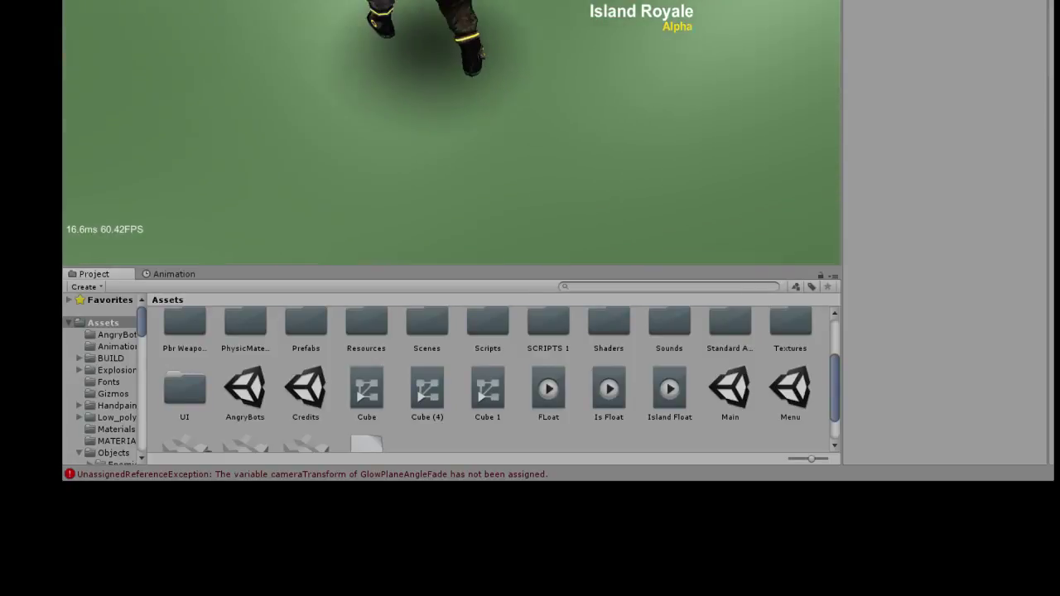
key(w)
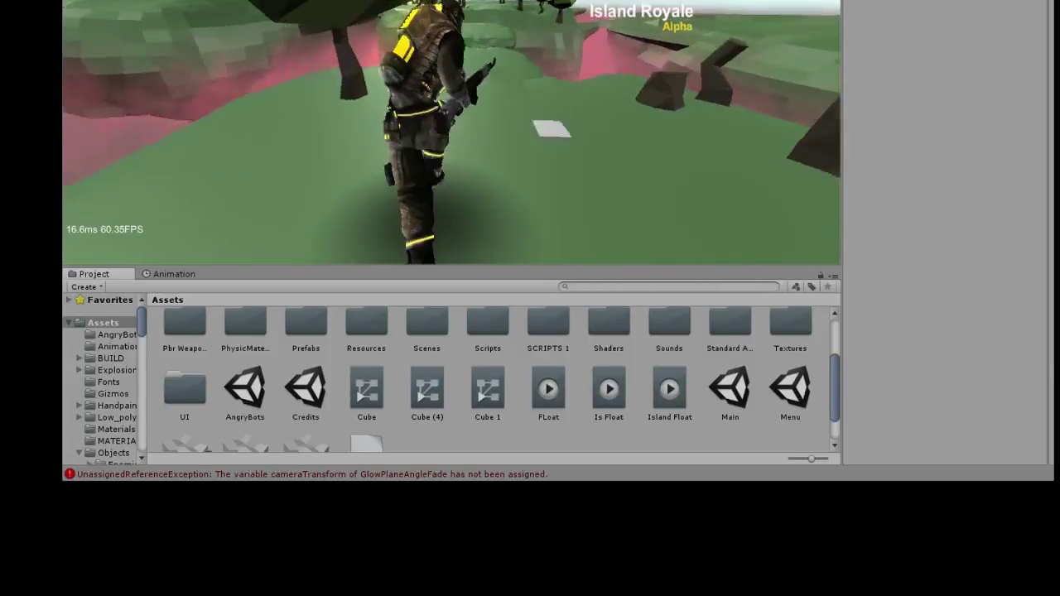
key(w)
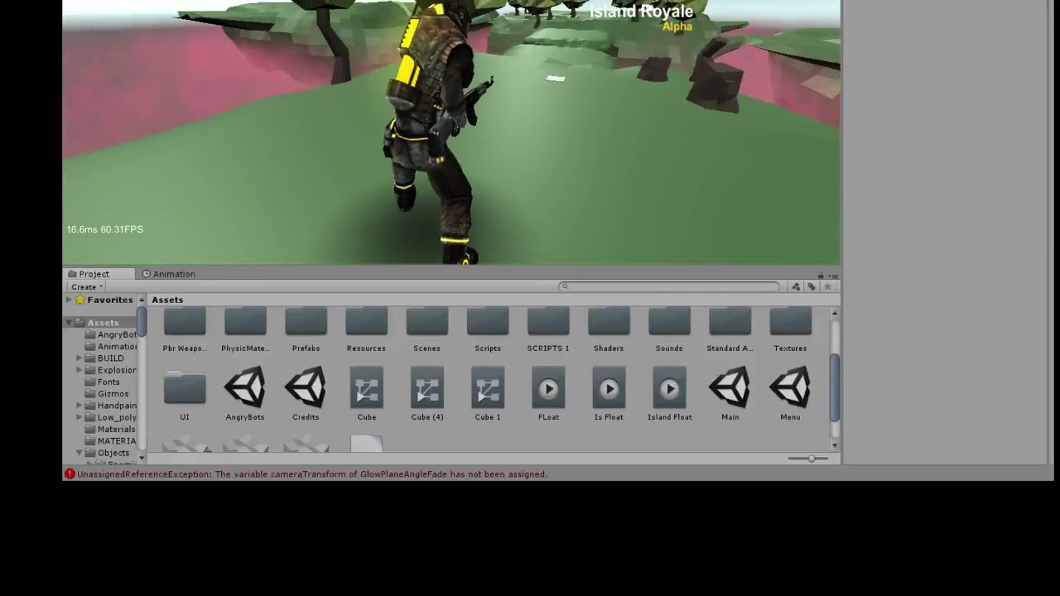
key(w)
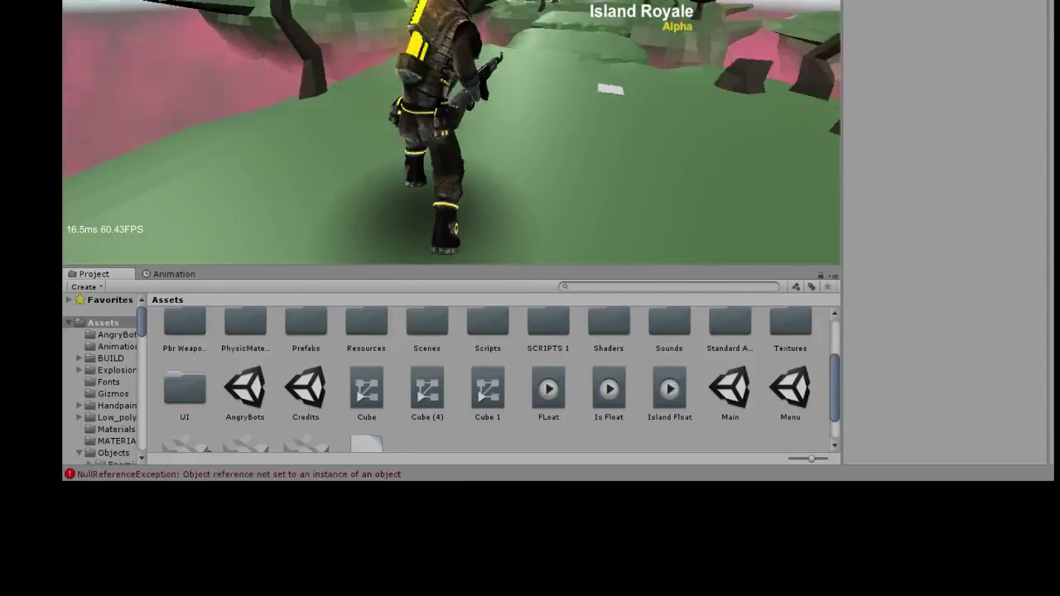
key(w)
key(w)
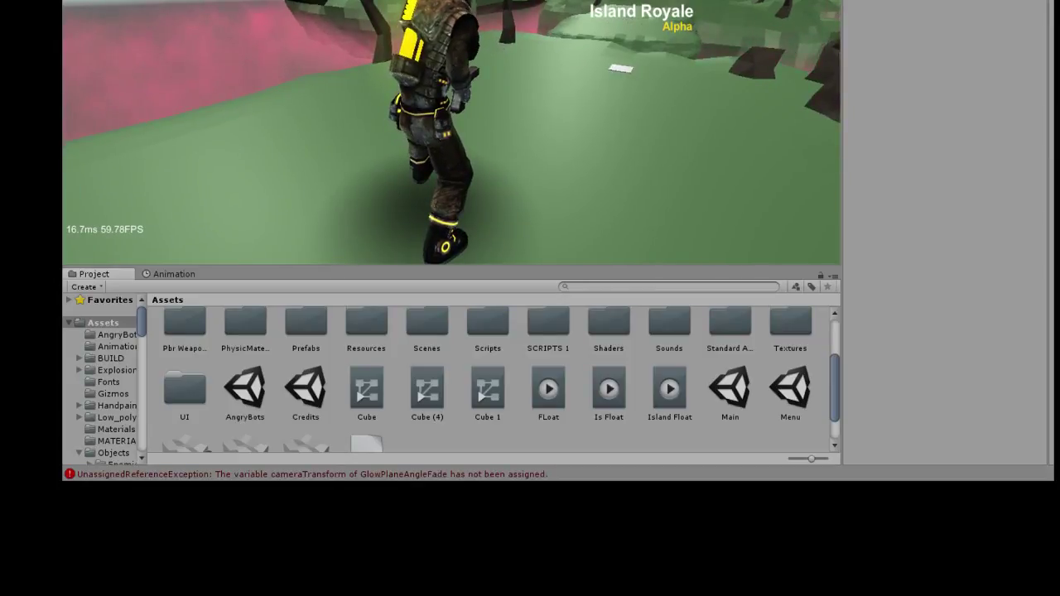
key(w)
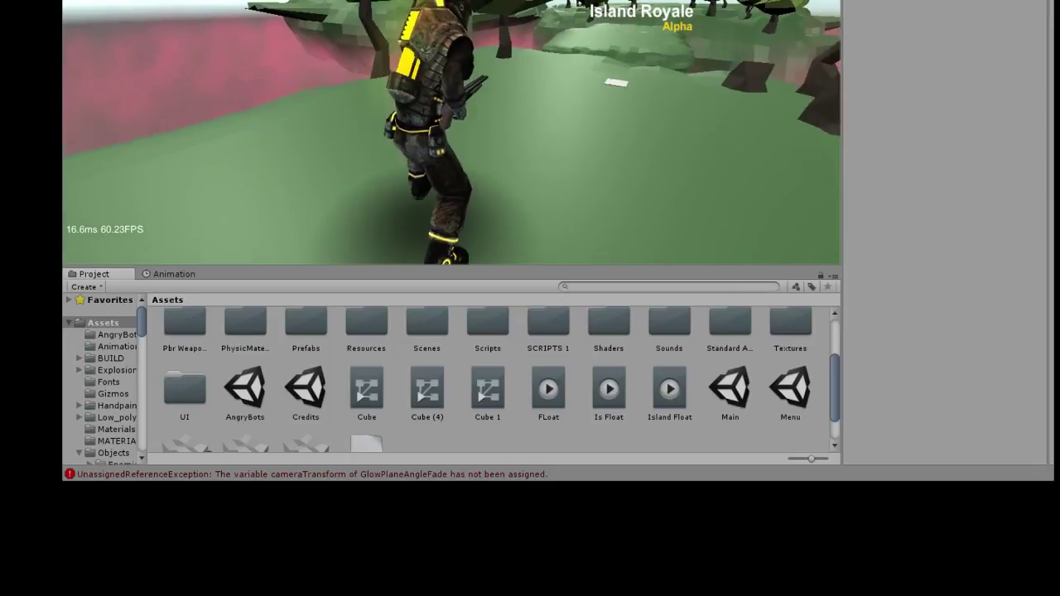
Step: Run the character across the small floating islands and the wooded island to the far island to examine the map
key(w)
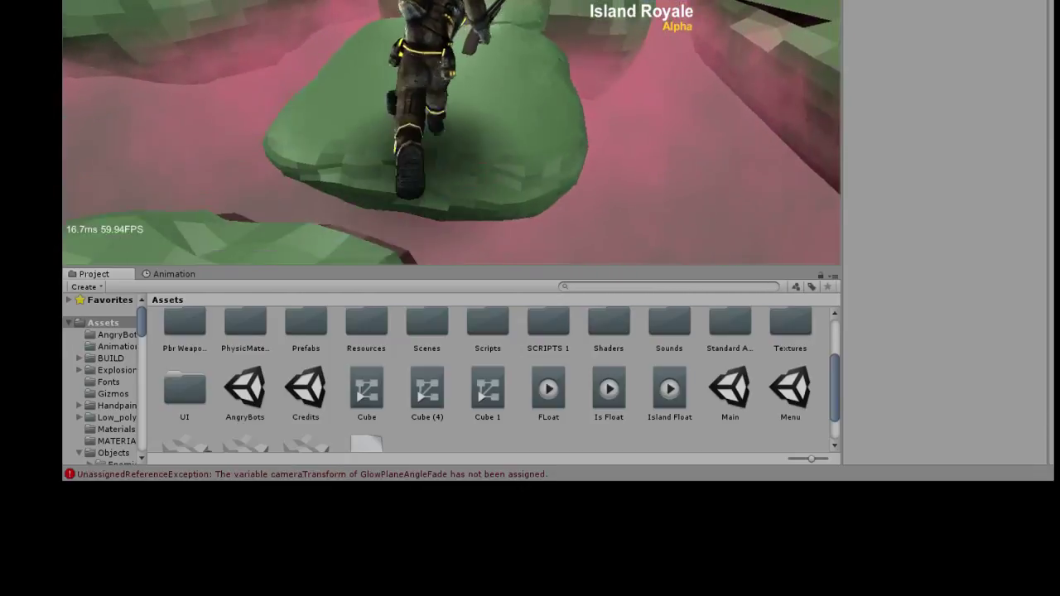
key(s)
key(w)
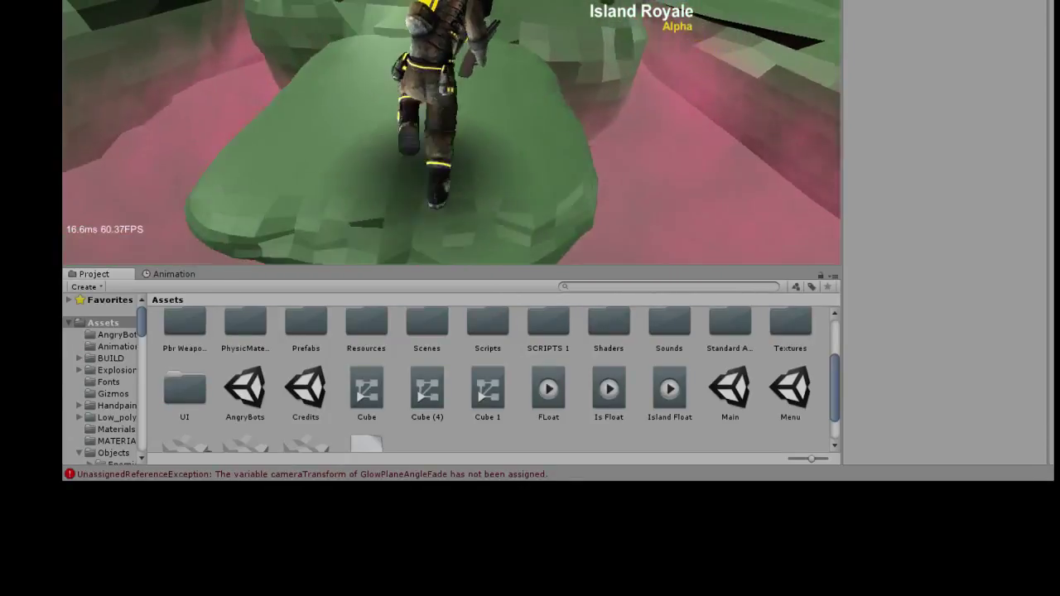
key(w)
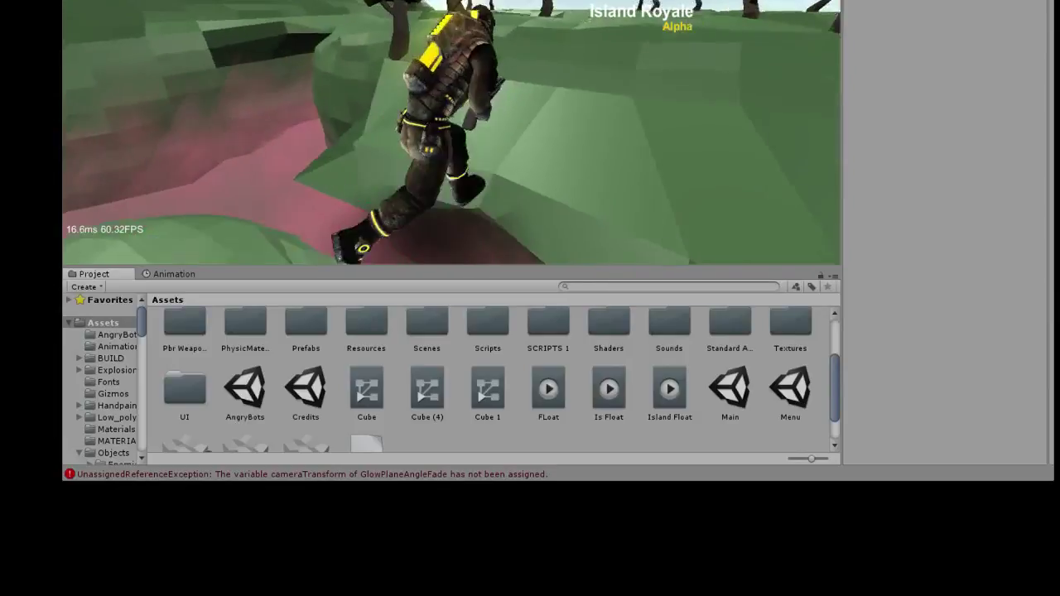
key(w)
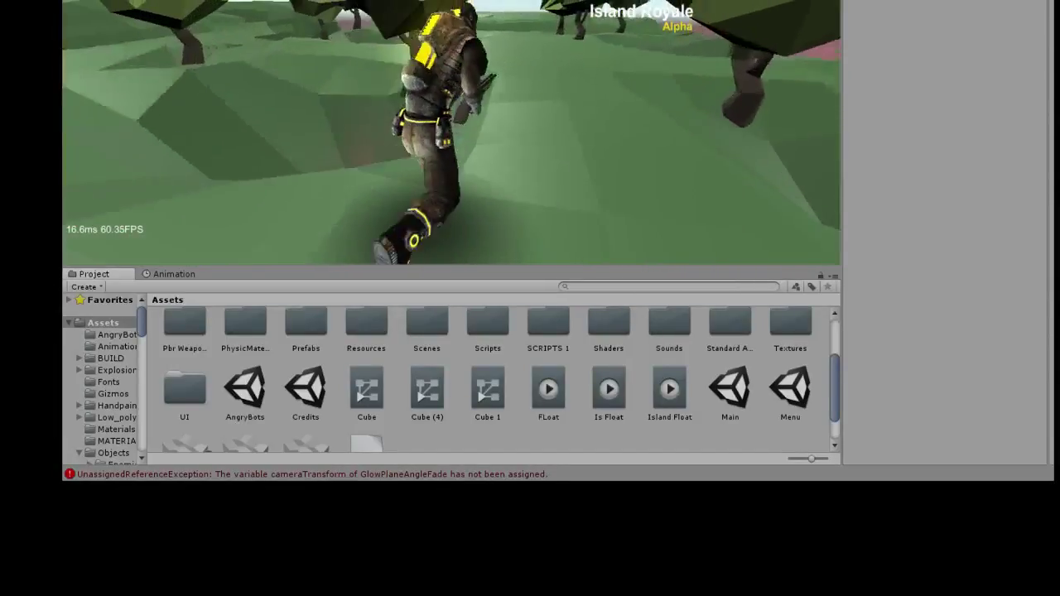
key(w)
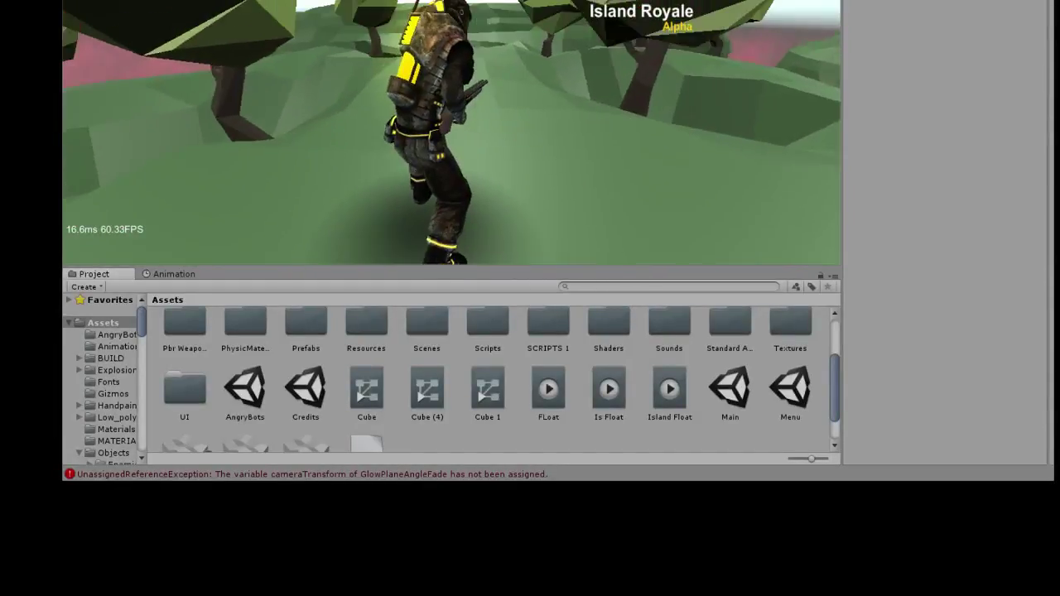
key(w)
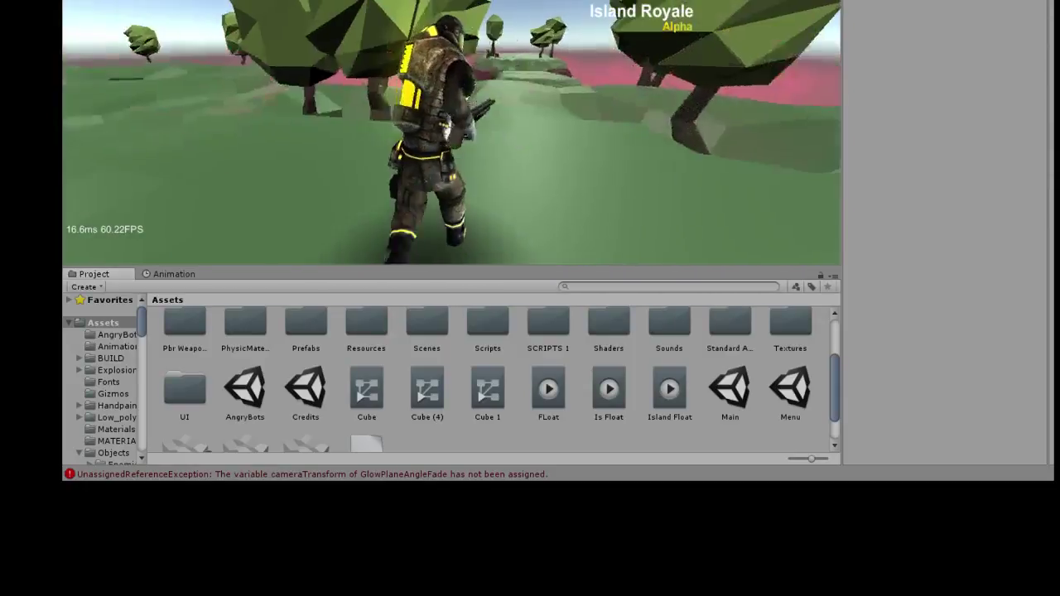
key(w)
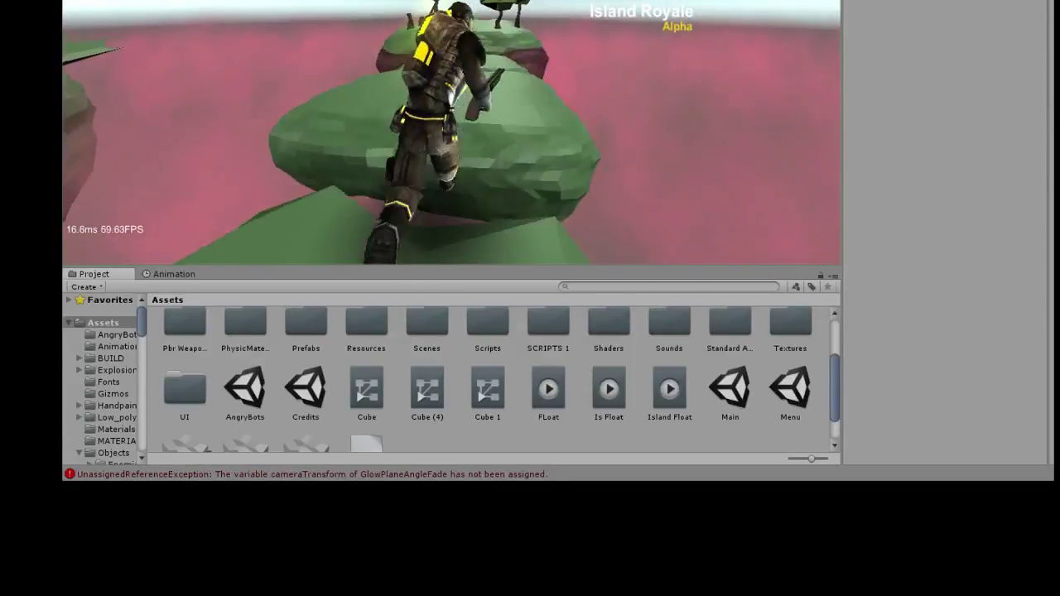
key(w)
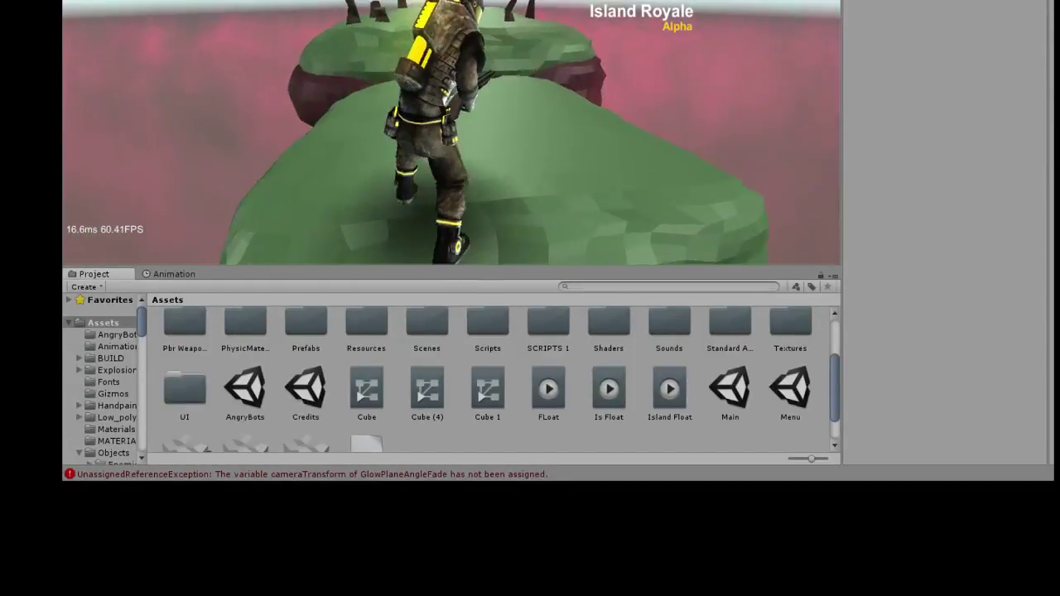
key(w)
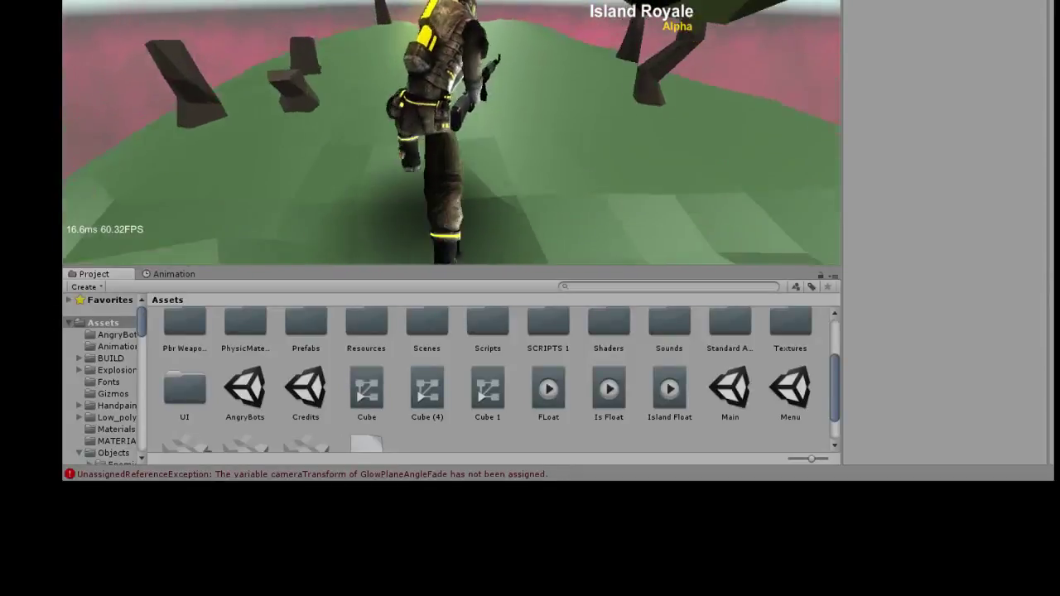
Step: Examine the far island's edge with the character and continue the playtest from the starting area
key(w)
key(w)
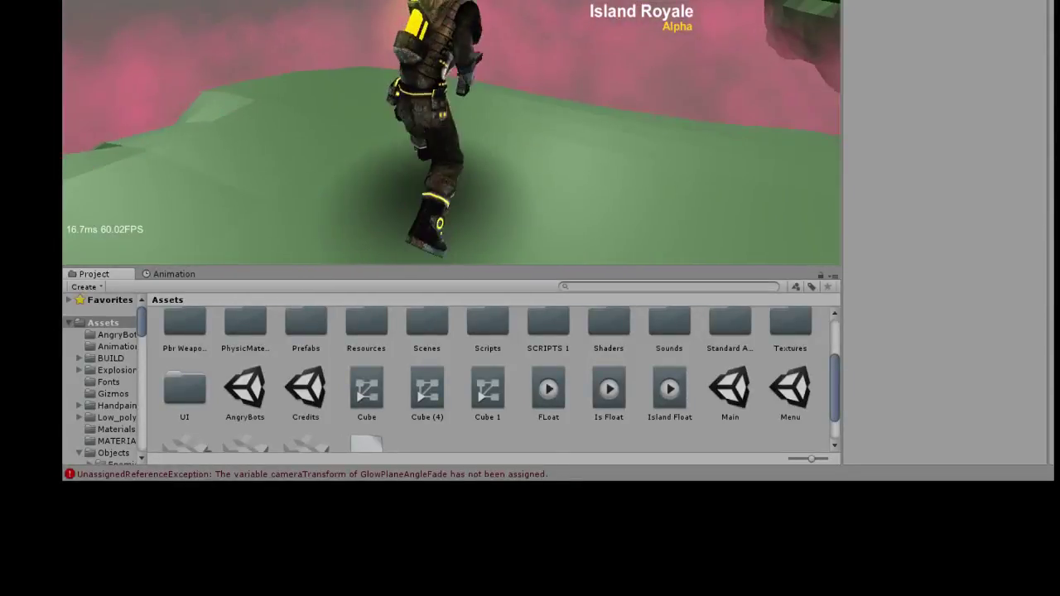
key(w)
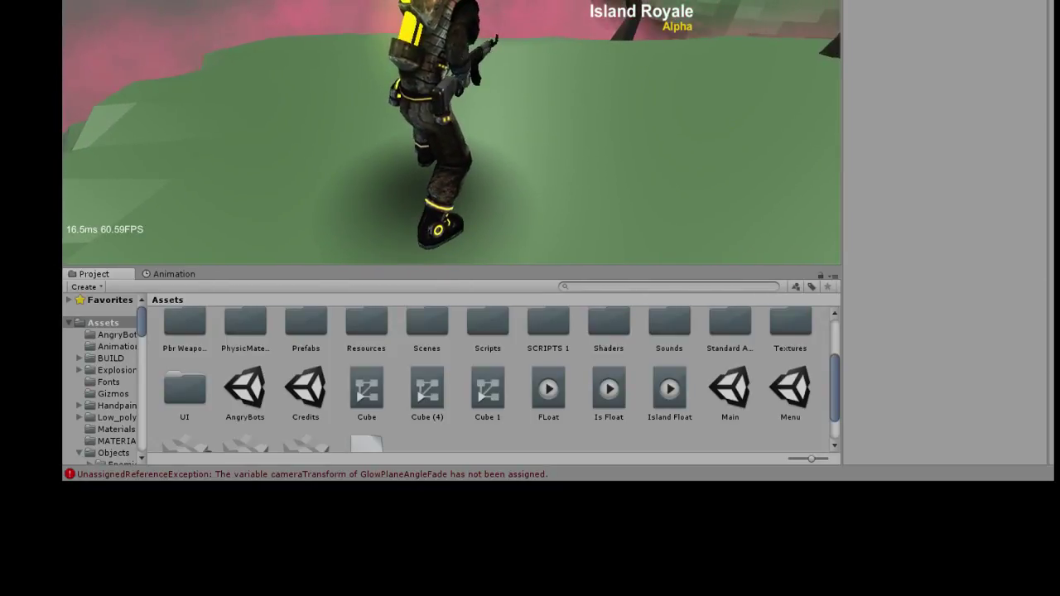
key(w)
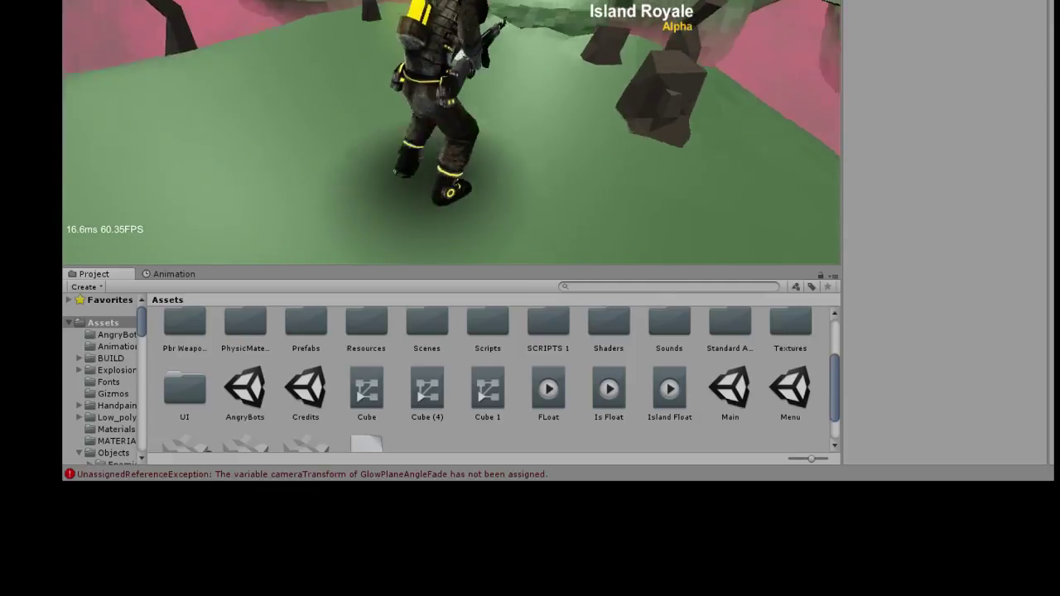
key(w)
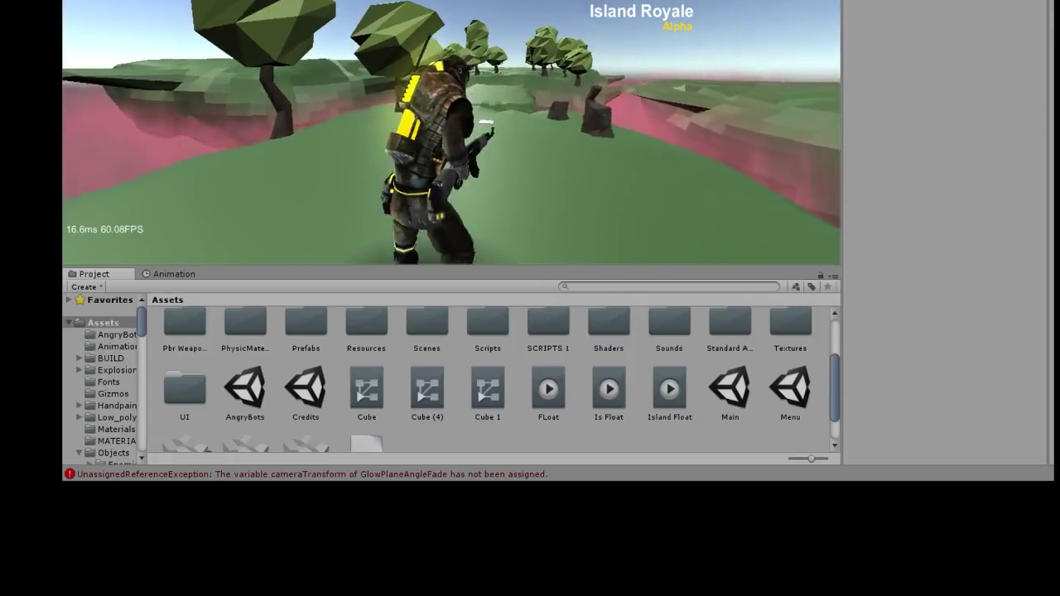
Step: Run the character off the starting island and across the small floating islands to the next island to test the route
key(w)
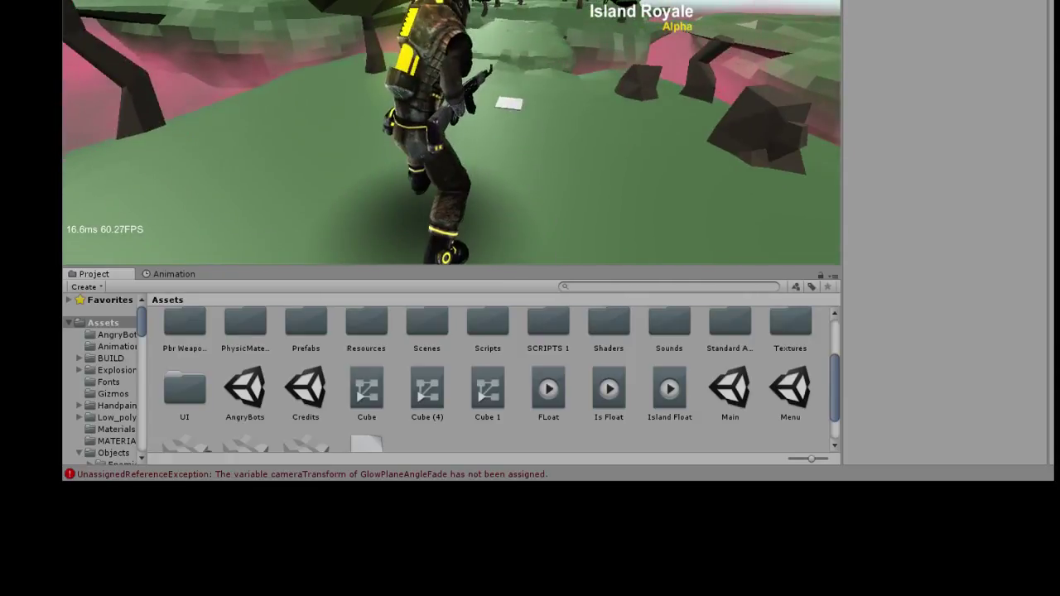
key(w)
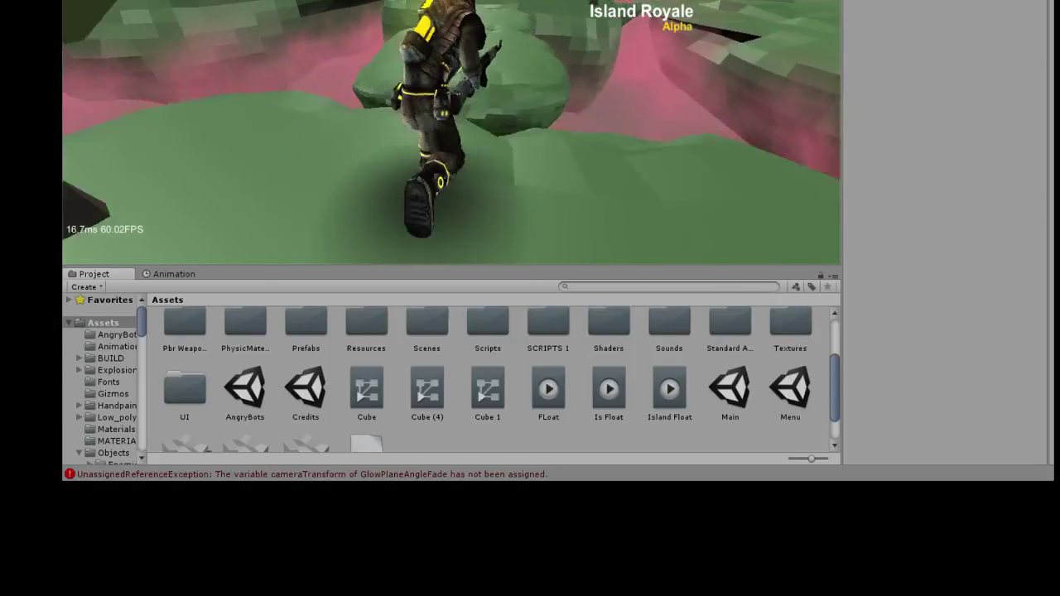
key(w)
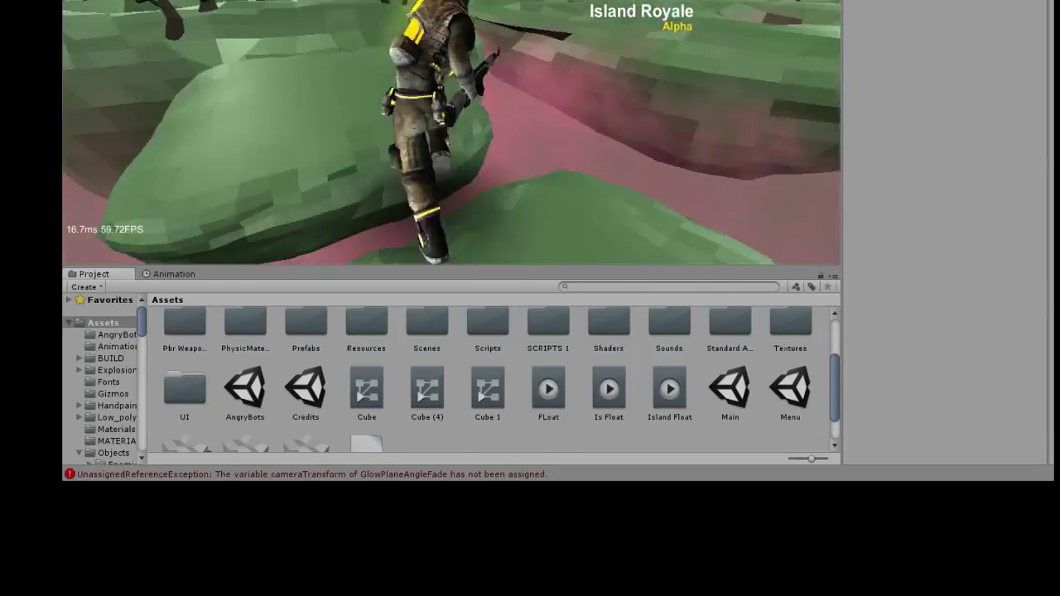
key(w)
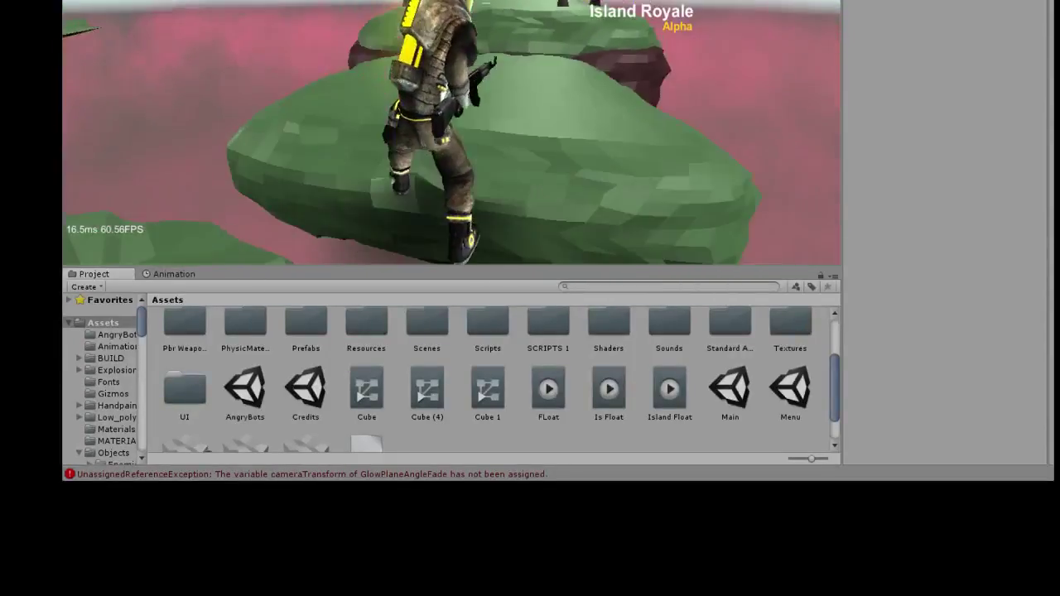
key(w)
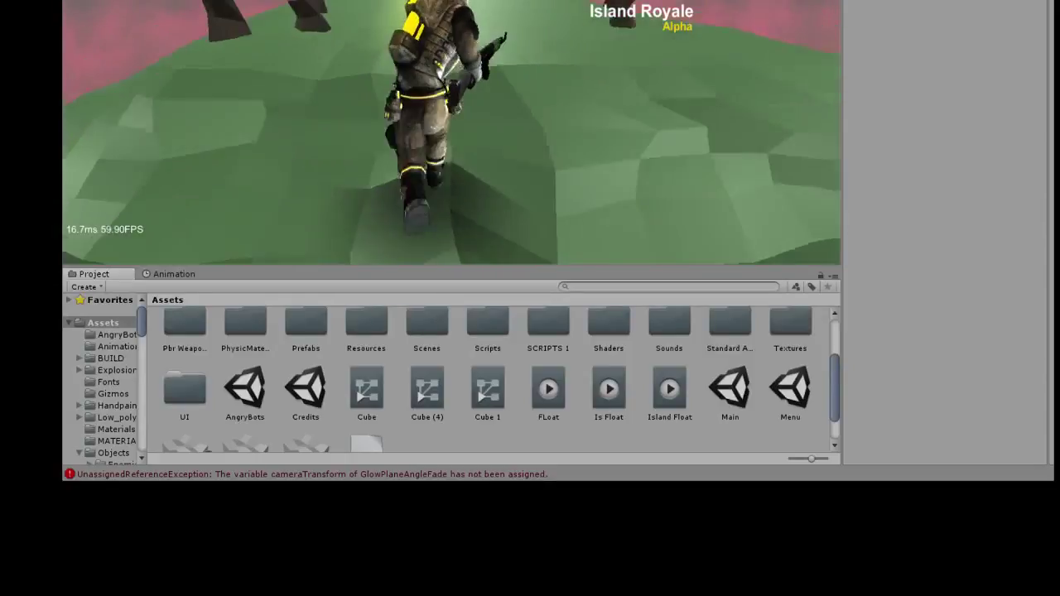
key(w)
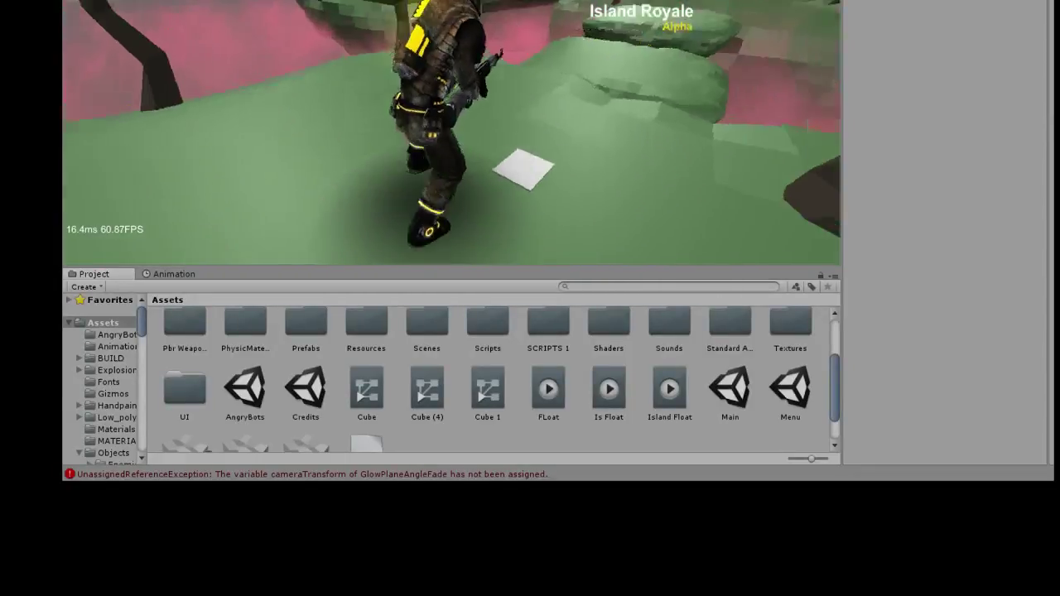
Step: Run the character around the starting island in several directions to examine its ground, trees and rocks
key(w)
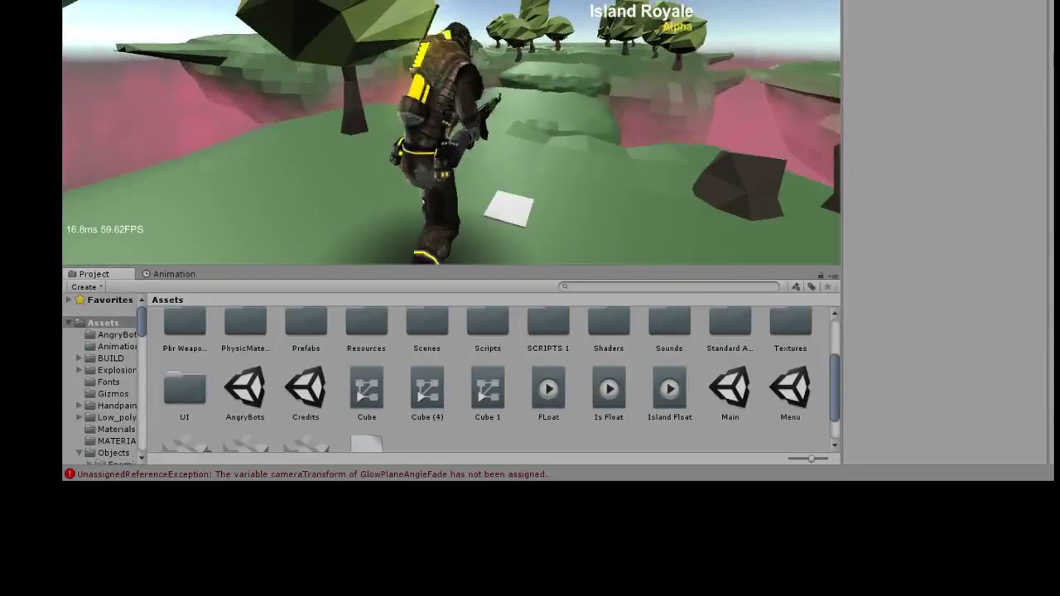
key(s)
key(w)
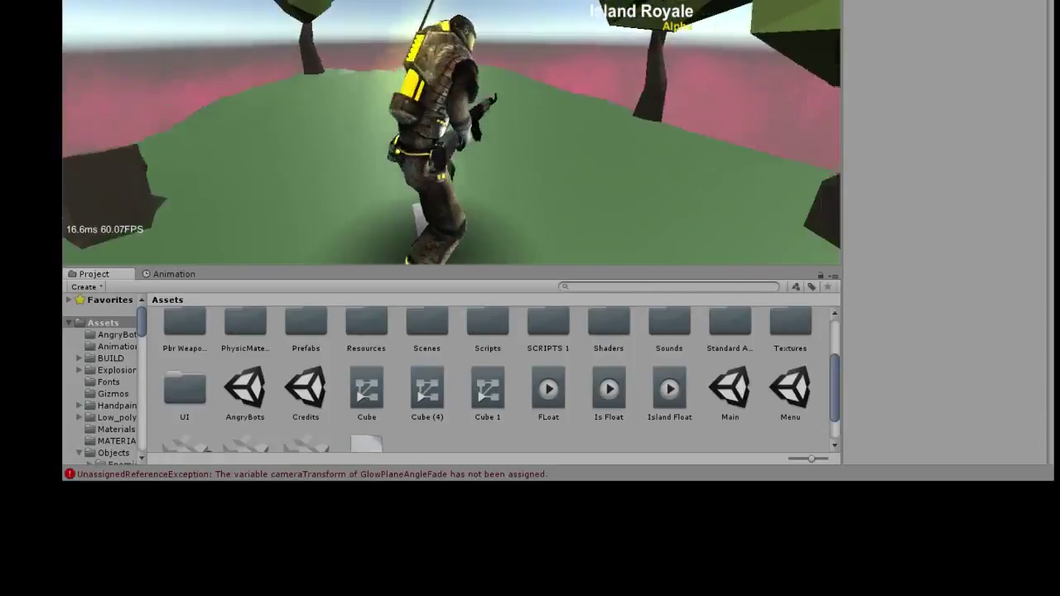
key(w)
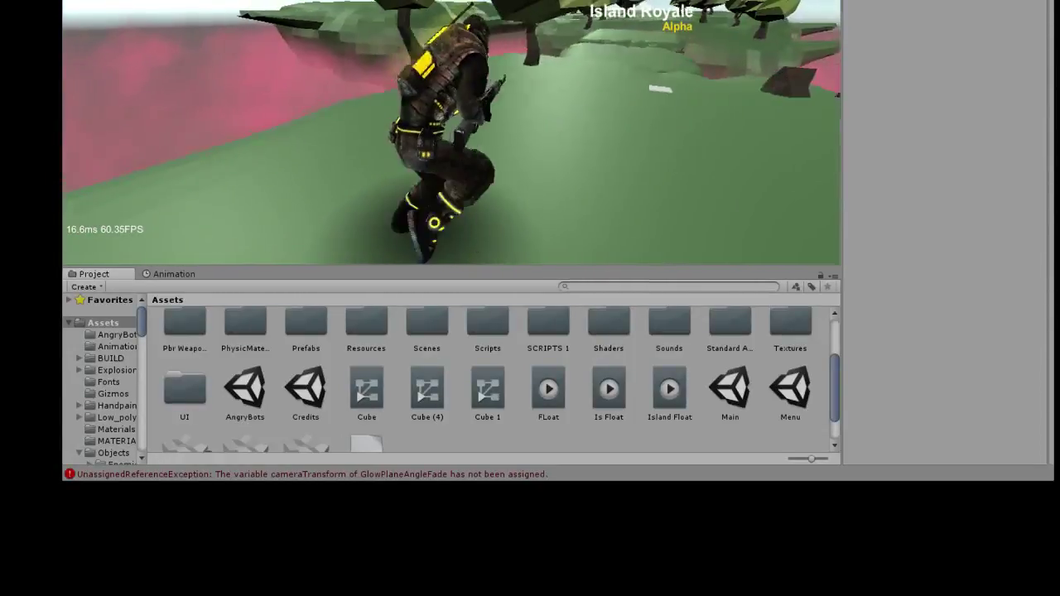
key(w)
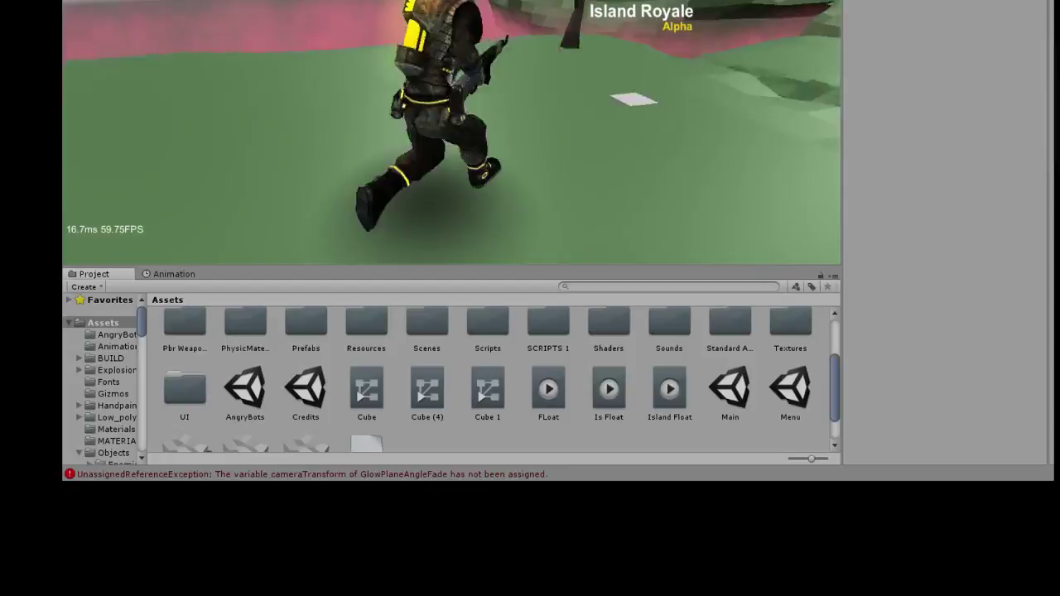
key(w)
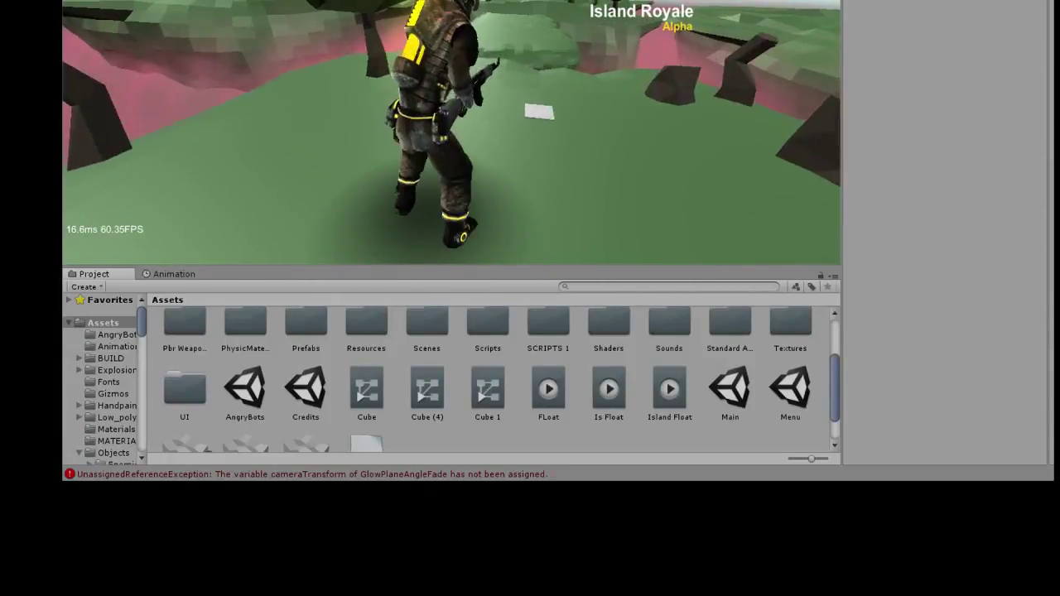
key(w)
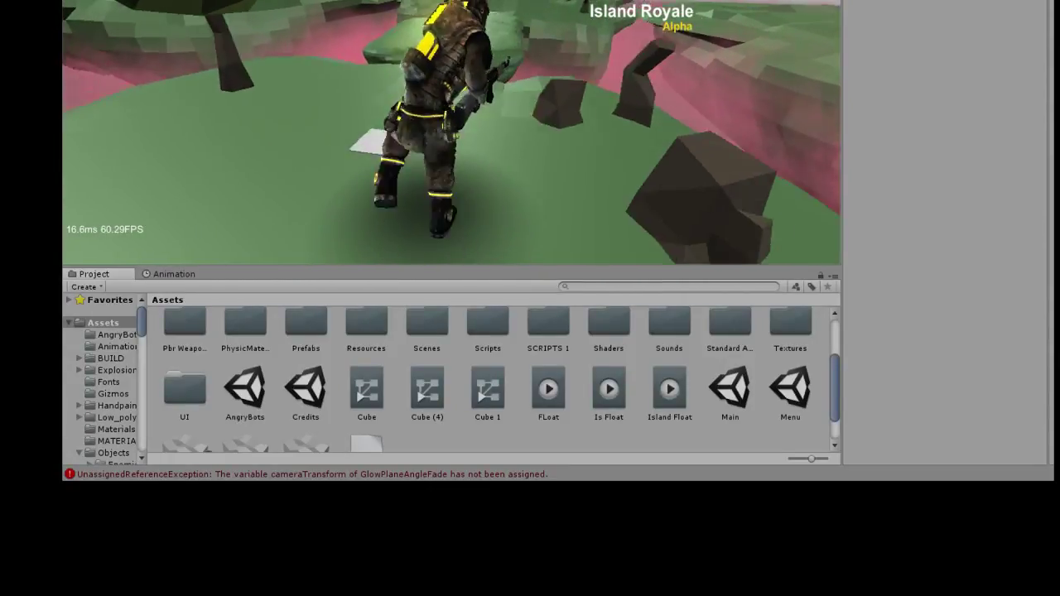
key(w)
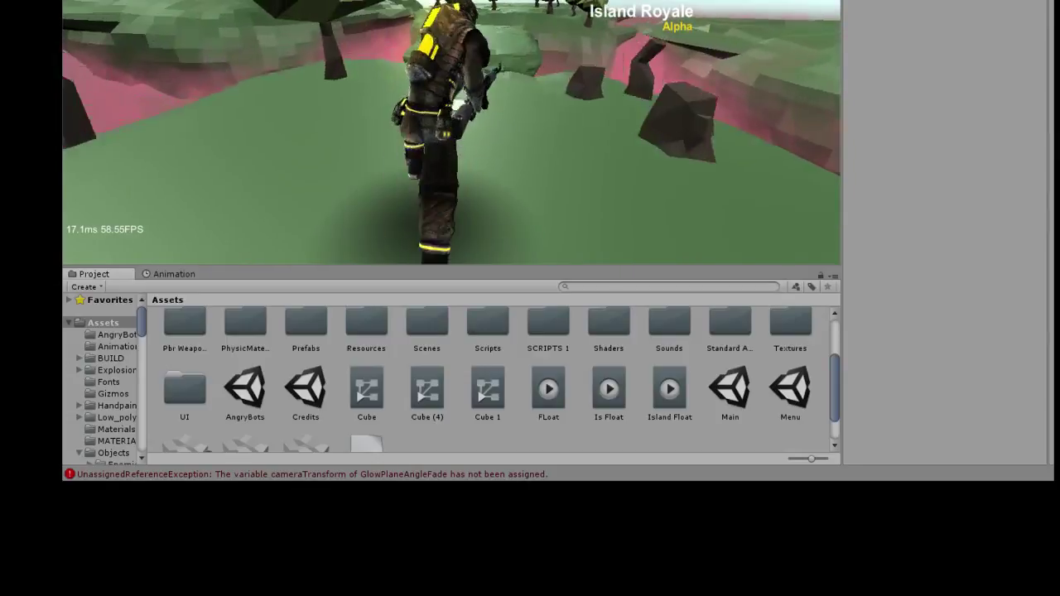
key(w)
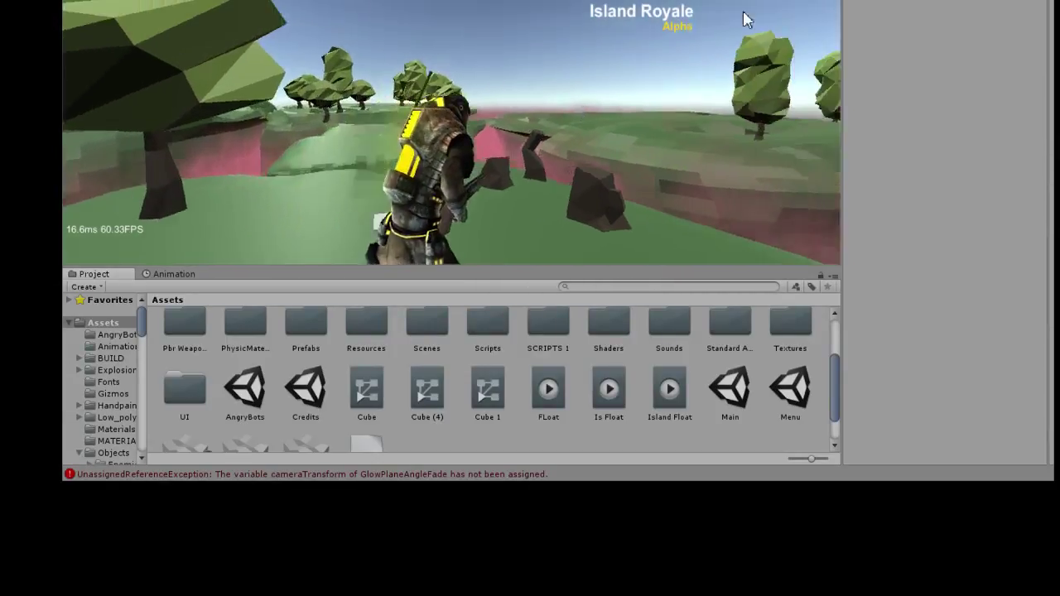
Step: Stop the playtest and open the Main scene from the project's Assets folder
key(ctrl+p)
scroll(737, 100, down, 4)
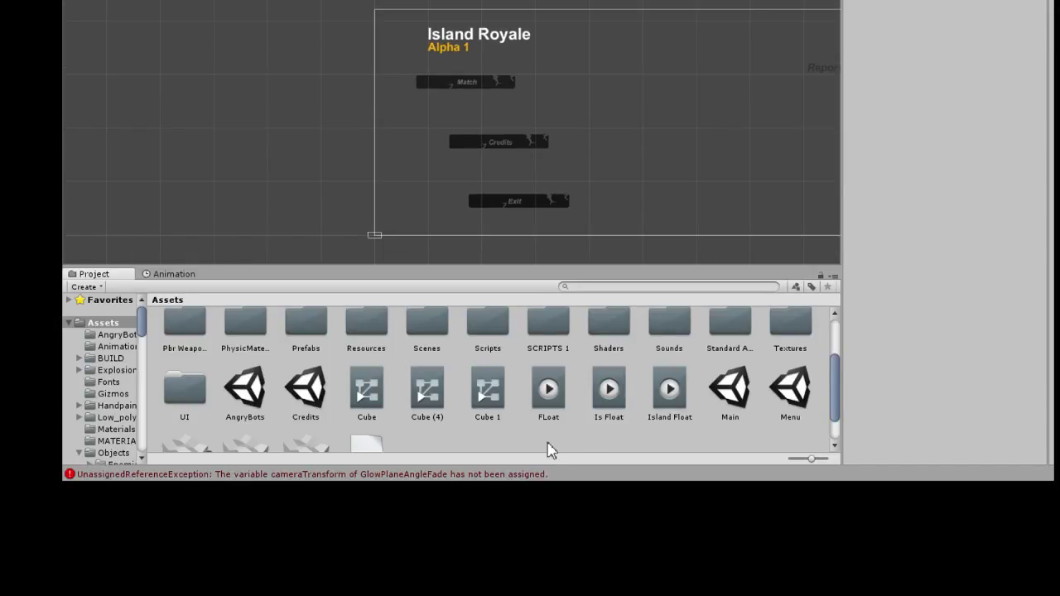
scroll(550, 450, down, 1)
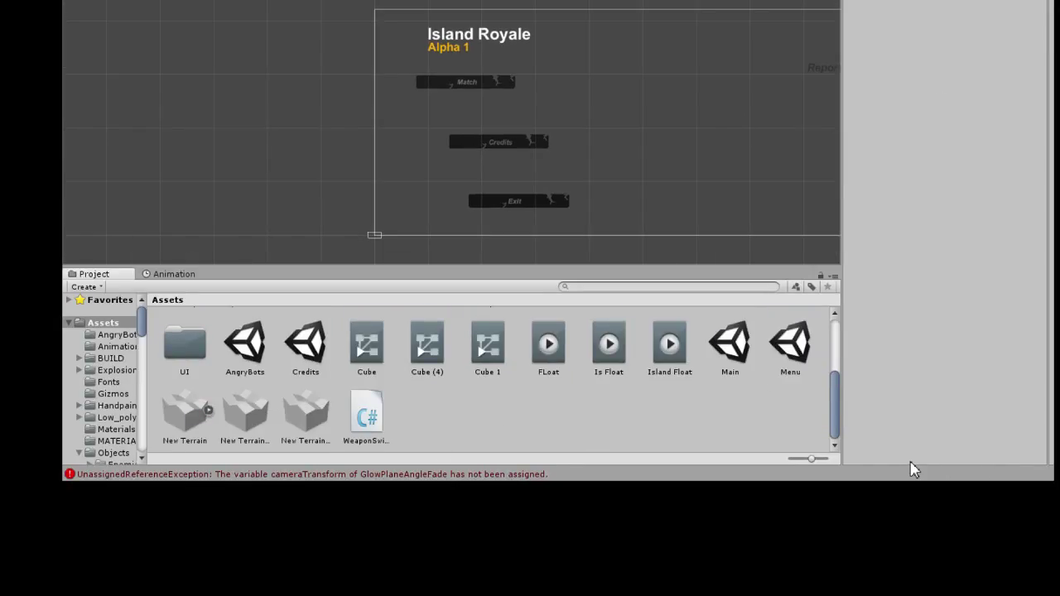
click(729, 344)
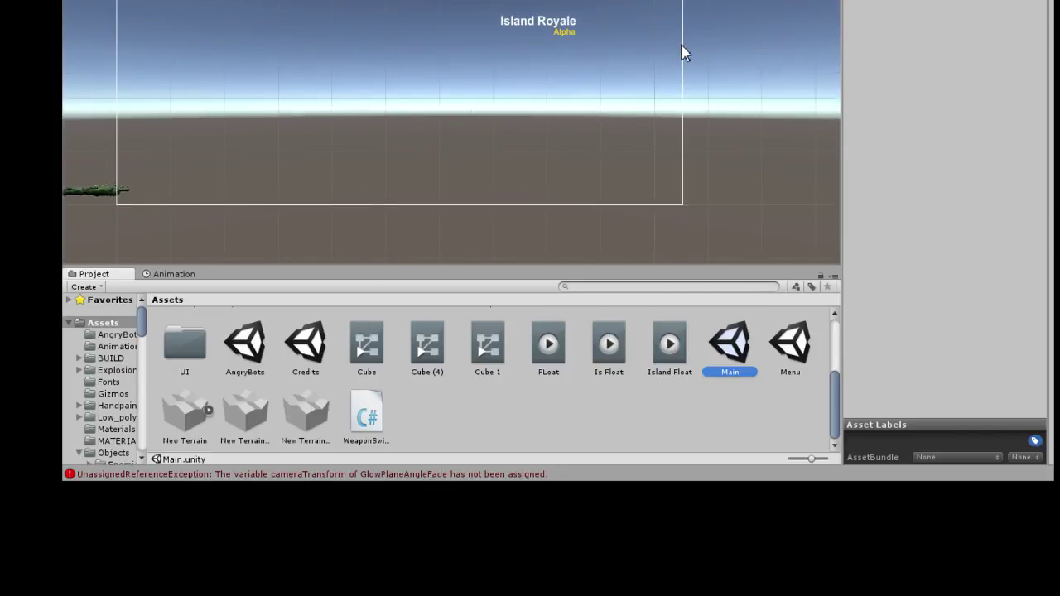
Step: Anchor the Island Royale and Alpha texts to the canvas's top-right corner and move them up into it
click(681, 44)
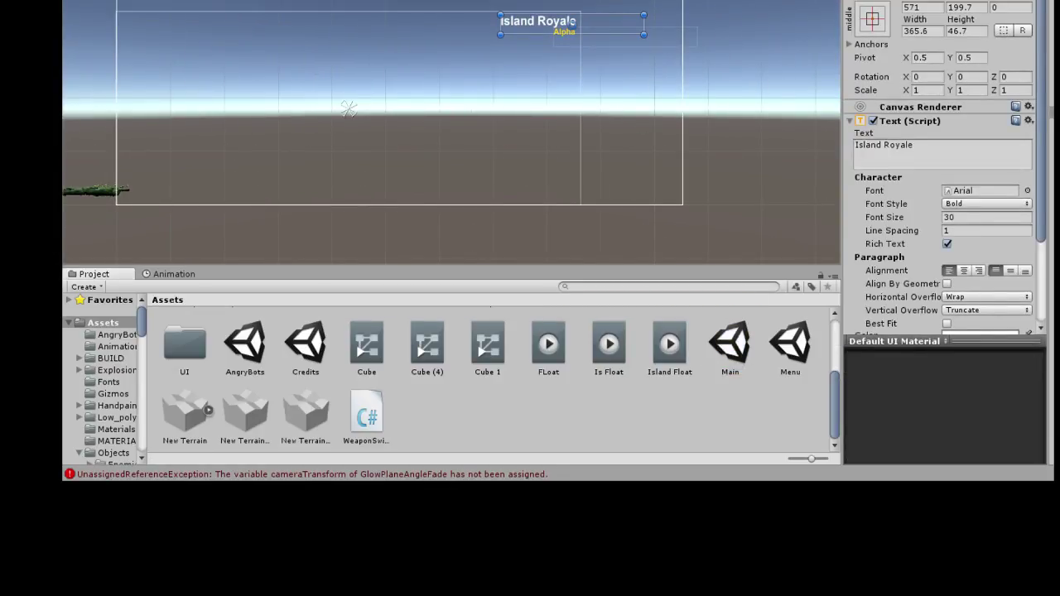
shift+click(1052, 125)
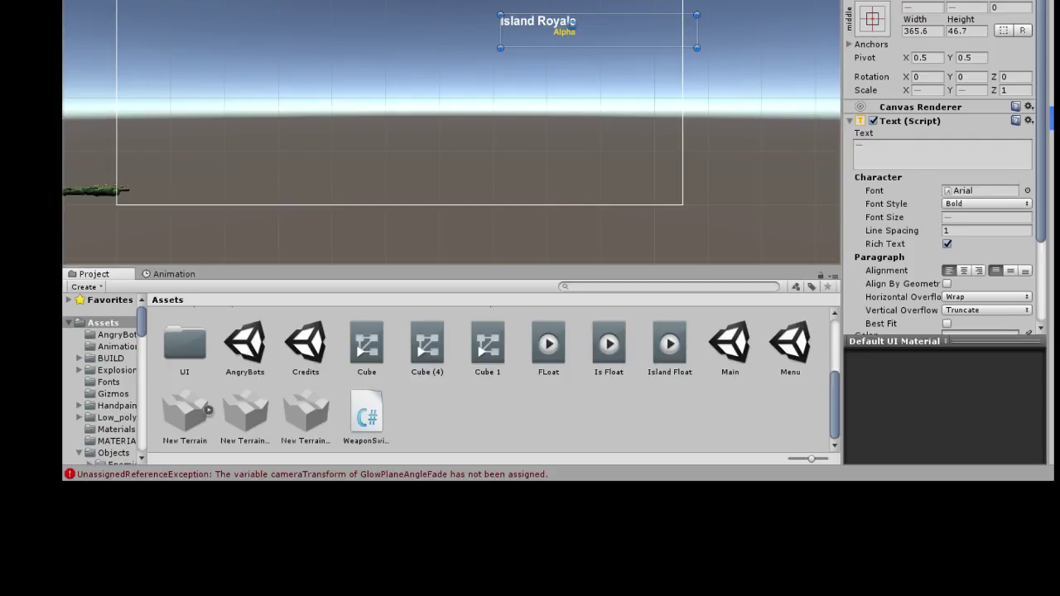
key(w)
drag(572, 3, 573, 0)
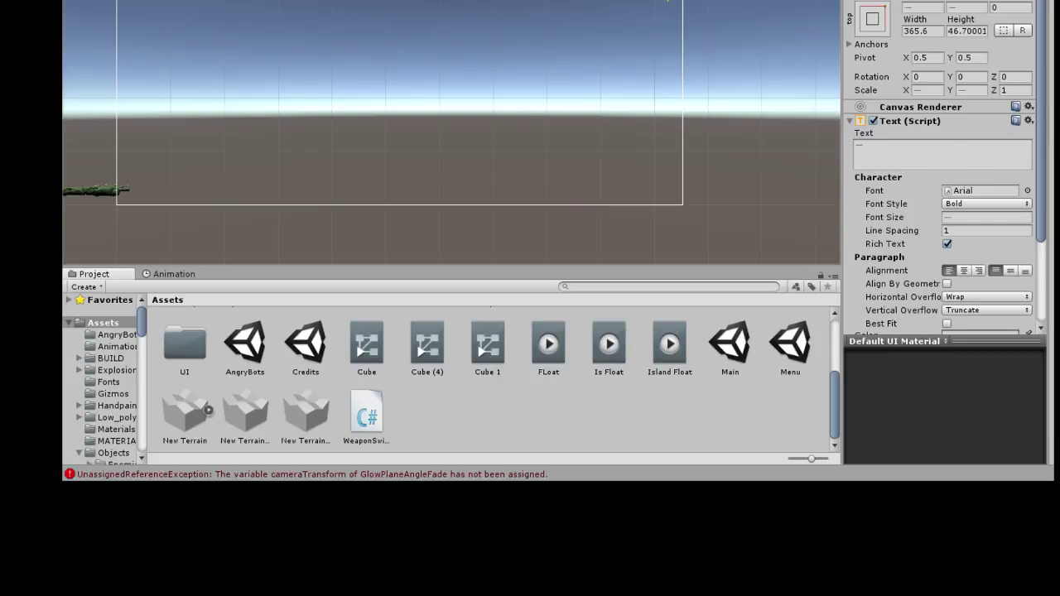
Step: Focus the scene on an island tree, then examine the player character on the starting island up close
click(118, 189)
key(f)
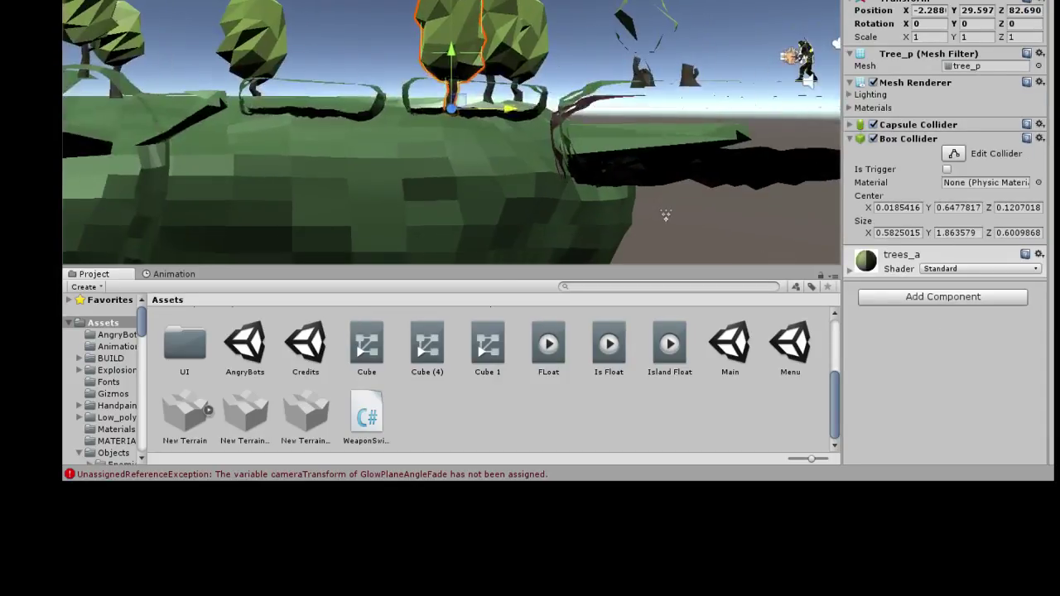
alt+drag(665, 216, 717, 119)
right_drag(718, 119, 512, 77)
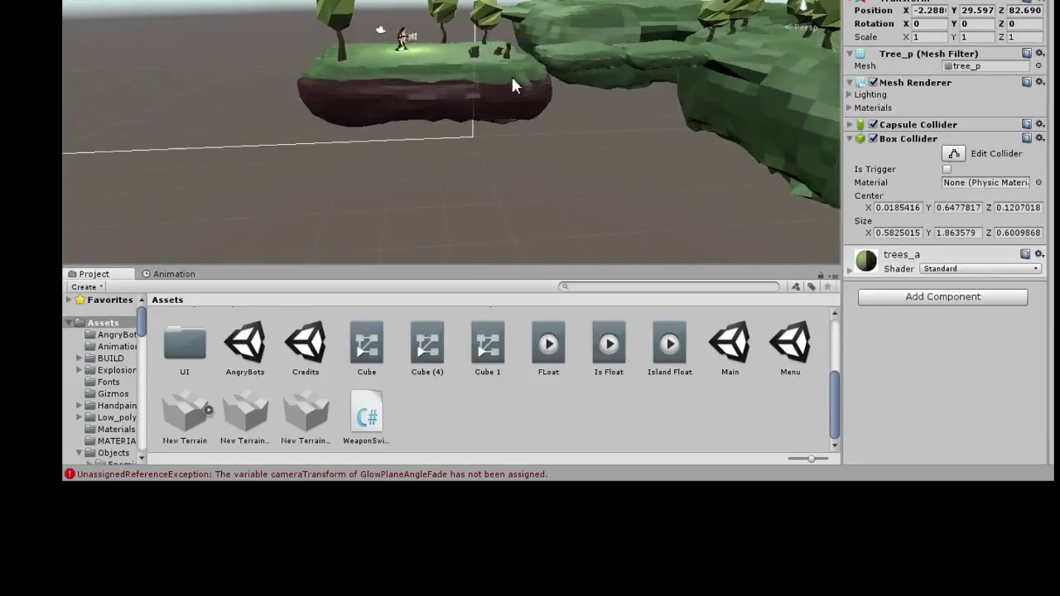
key(w)
right_drag(624, 172, 623, 106)
alt+drag(623, 106, 583, 121)
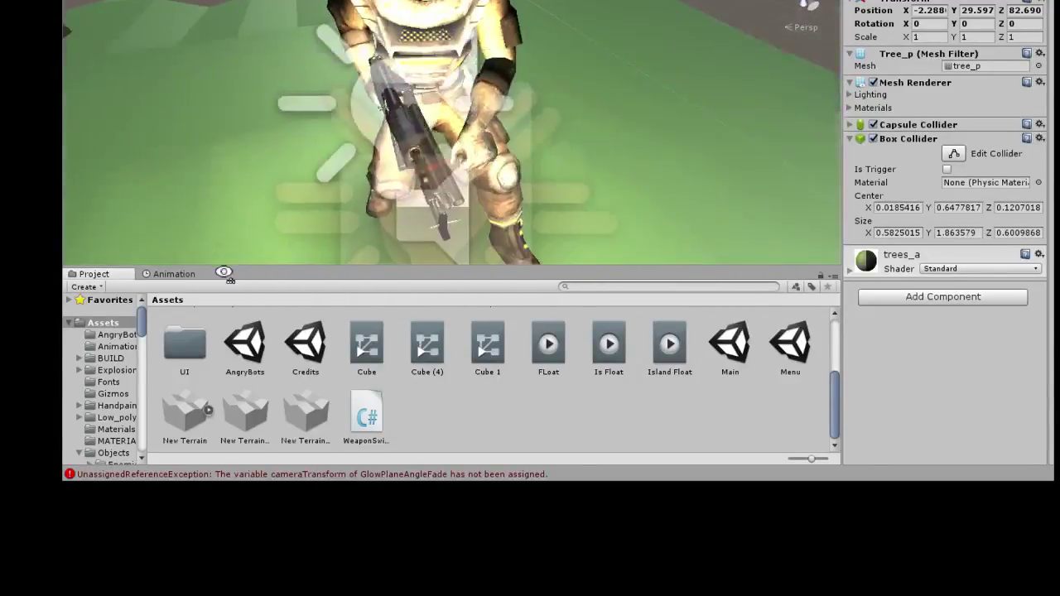
right_drag(582, 121, 691, 117)
key(s)
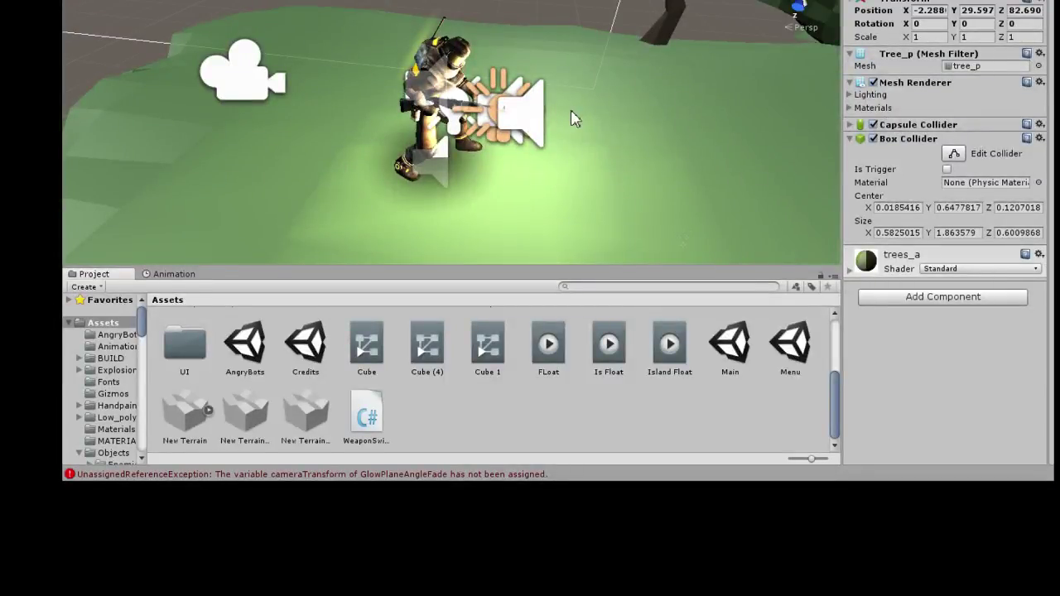
alt+drag(650, 46, 670, 0)
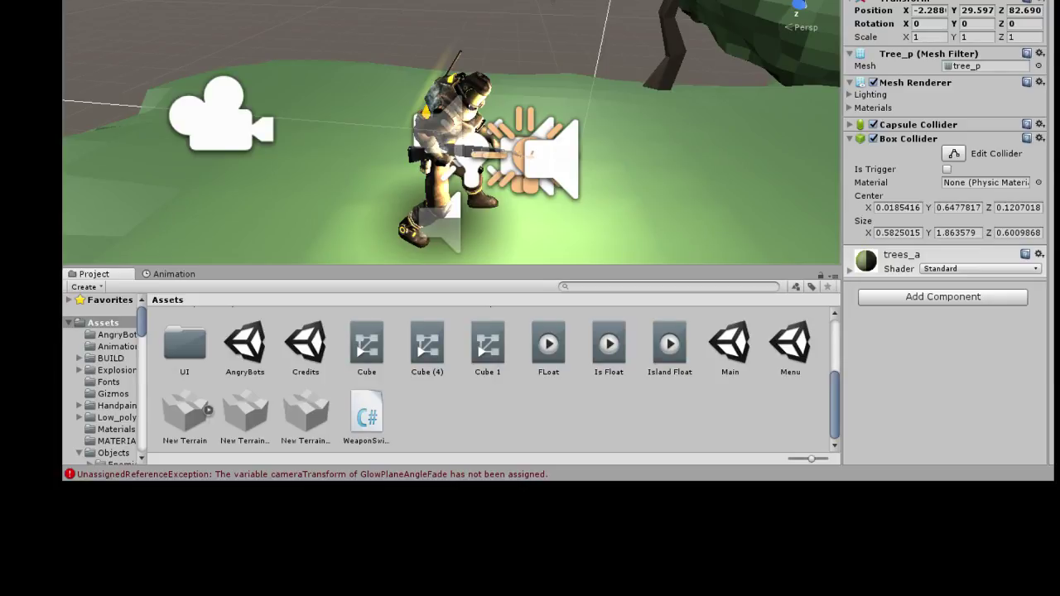
Step: Widen the Hierarchy and expand the player's Bip001 R Clavicle bones down to the weapons inside WeaponHolder
drag(1050, 187, 771, 190)
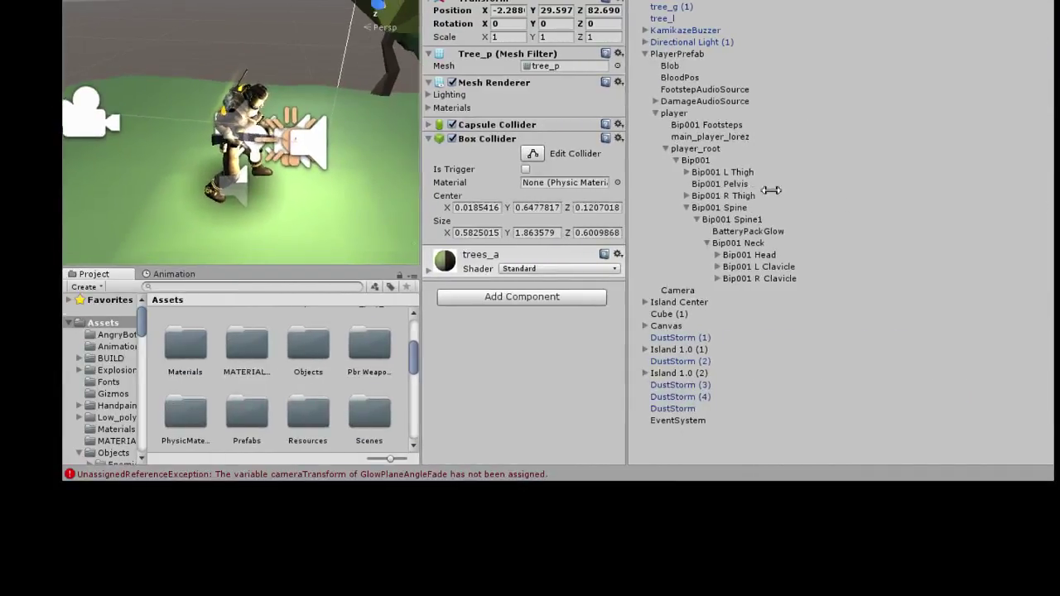
click(879, 377)
click(892, 388)
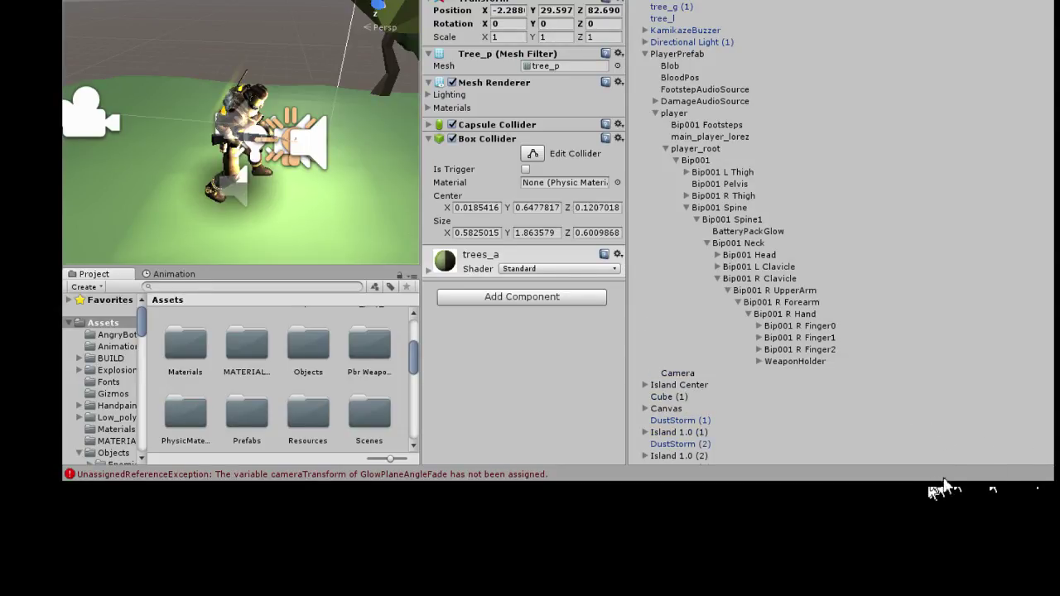
click(935, 484)
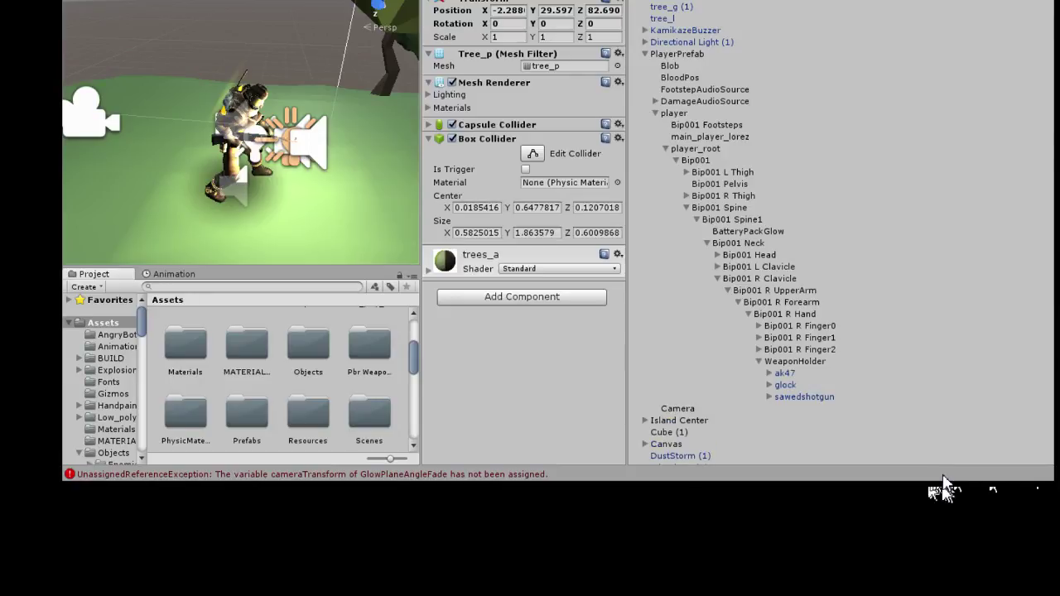
Step: Inspect the ak47 and the Auto Fire settings of its WeaponSlot
click(785, 373)
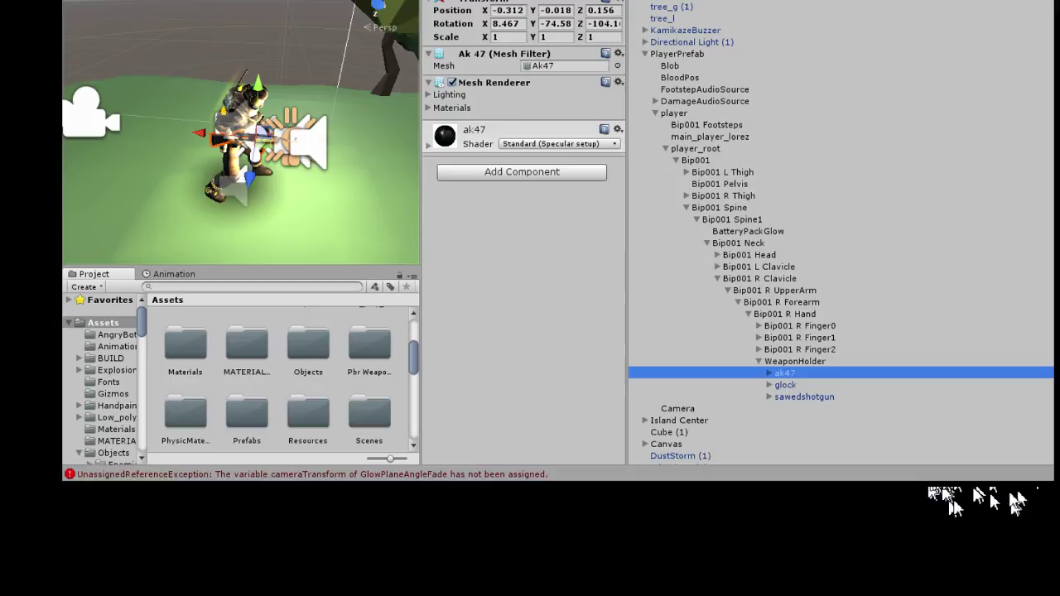
click(769, 373)
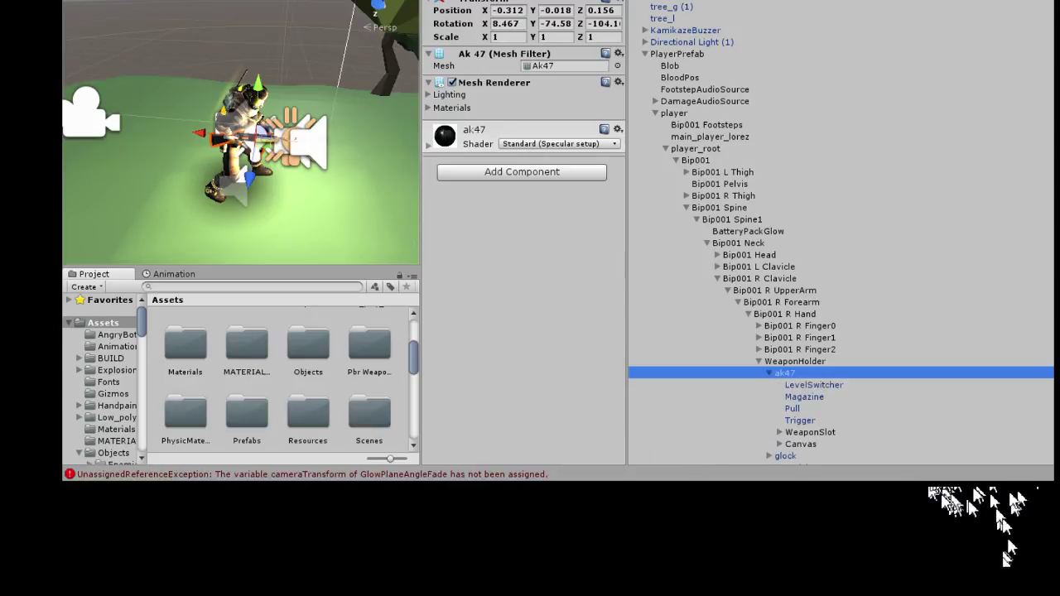
click(810, 433)
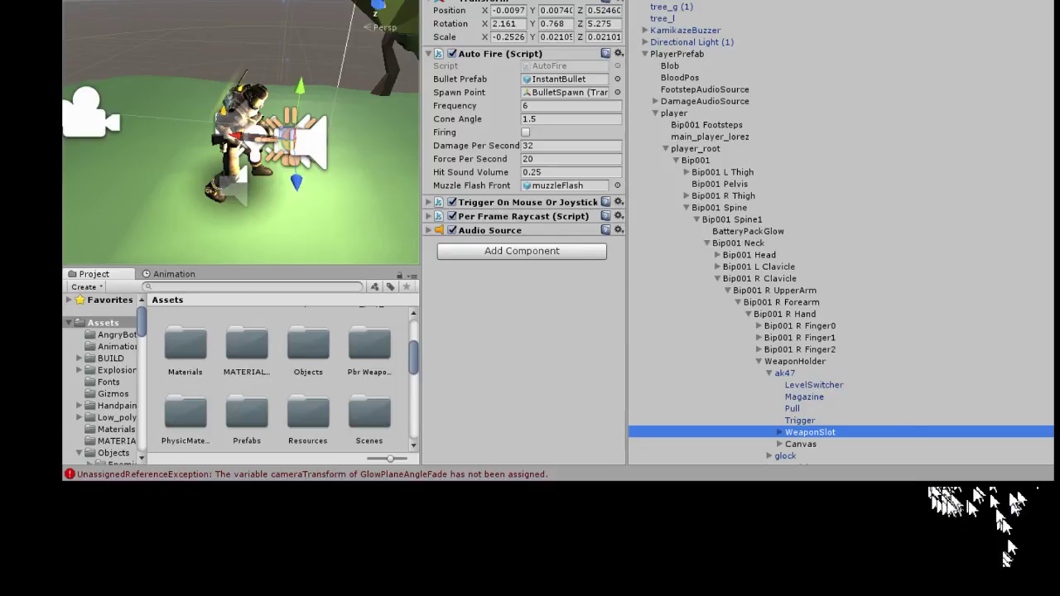
Step: Collapse the ak47 and inspect the Auto Fire settings of the glock's WeaponSlot
click(770, 374)
click(770, 385)
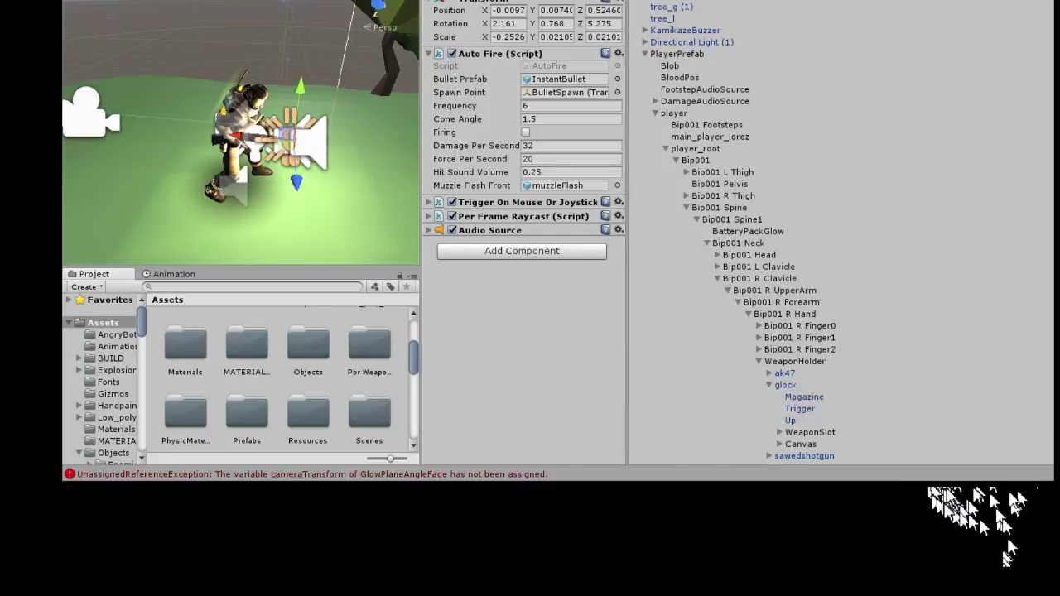
click(810, 432)
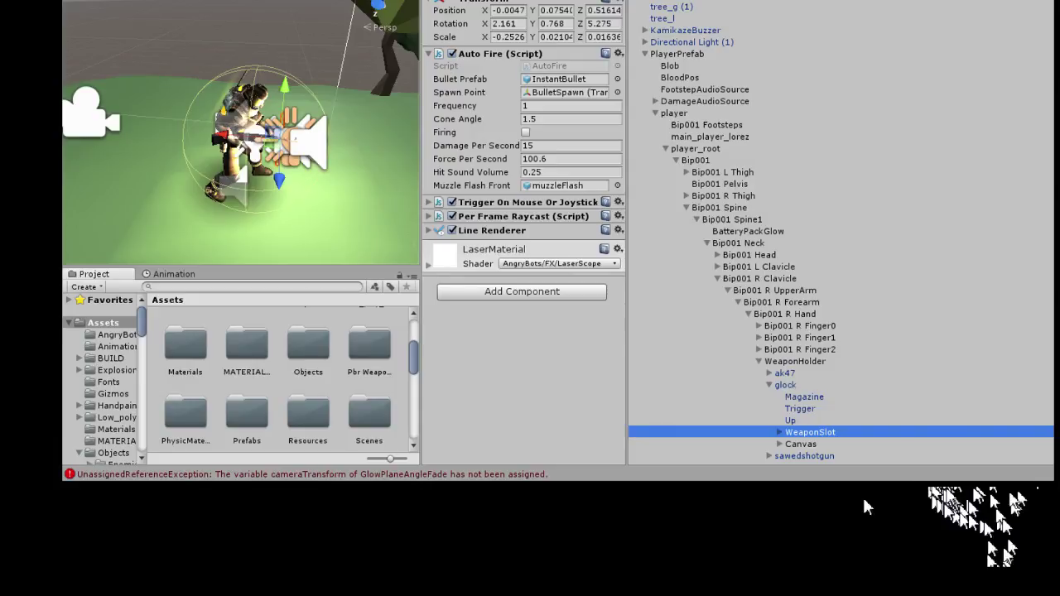
Step: Collapse the glock, expand the sawedshotgun and set the Auto Fire Frequency of its WeaponSlot to 1.5
click(769, 385)
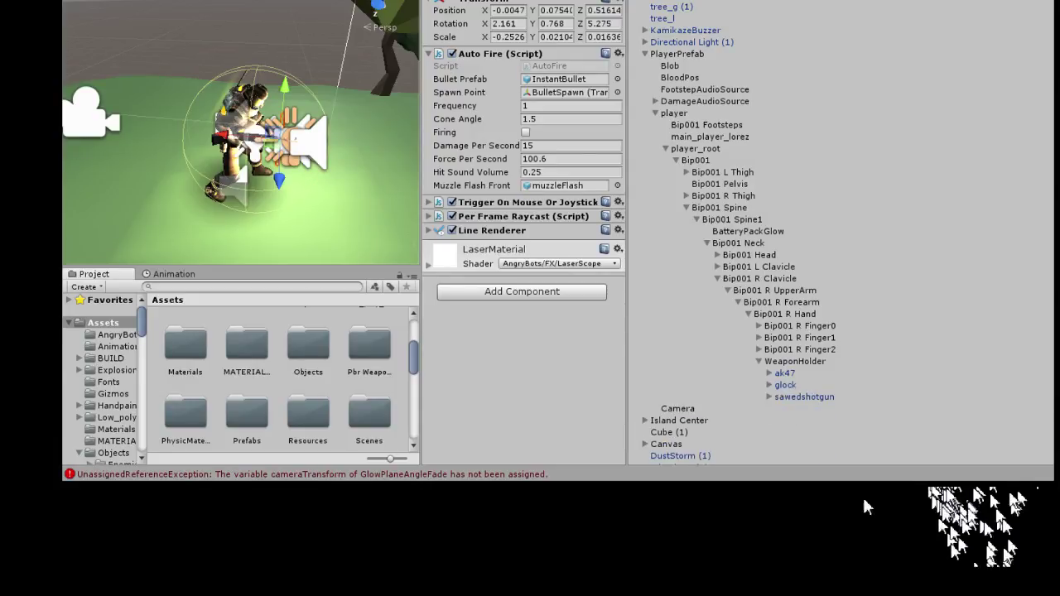
click(770, 397)
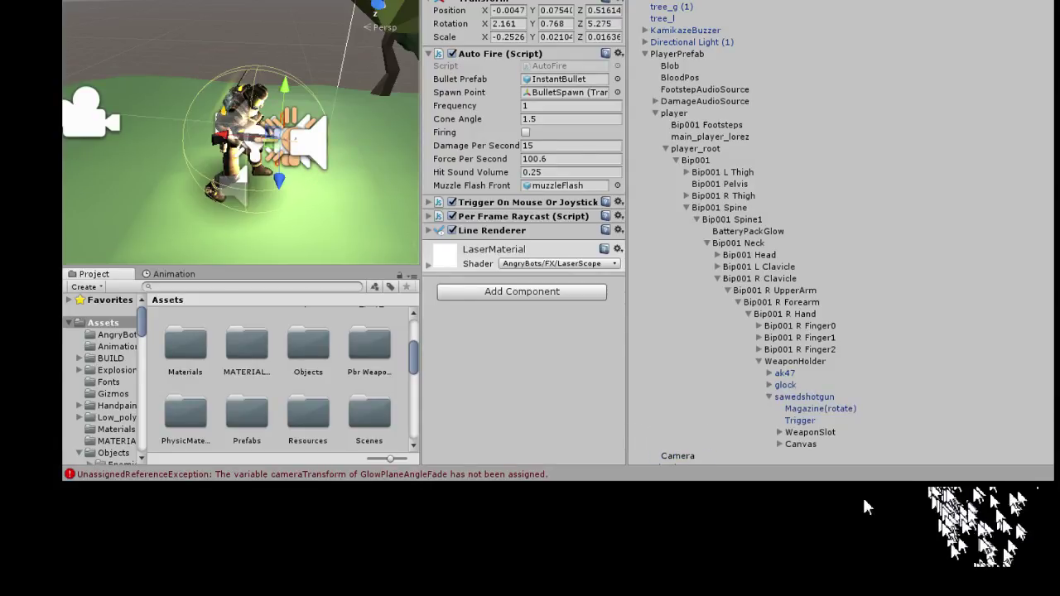
click(810, 432)
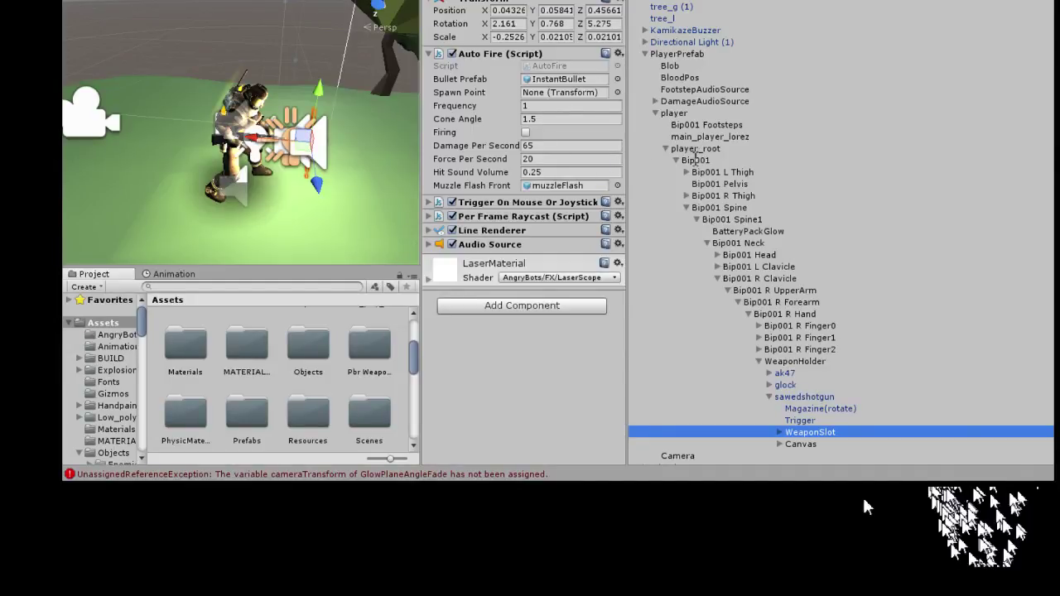
click(571, 106)
text(1.5)
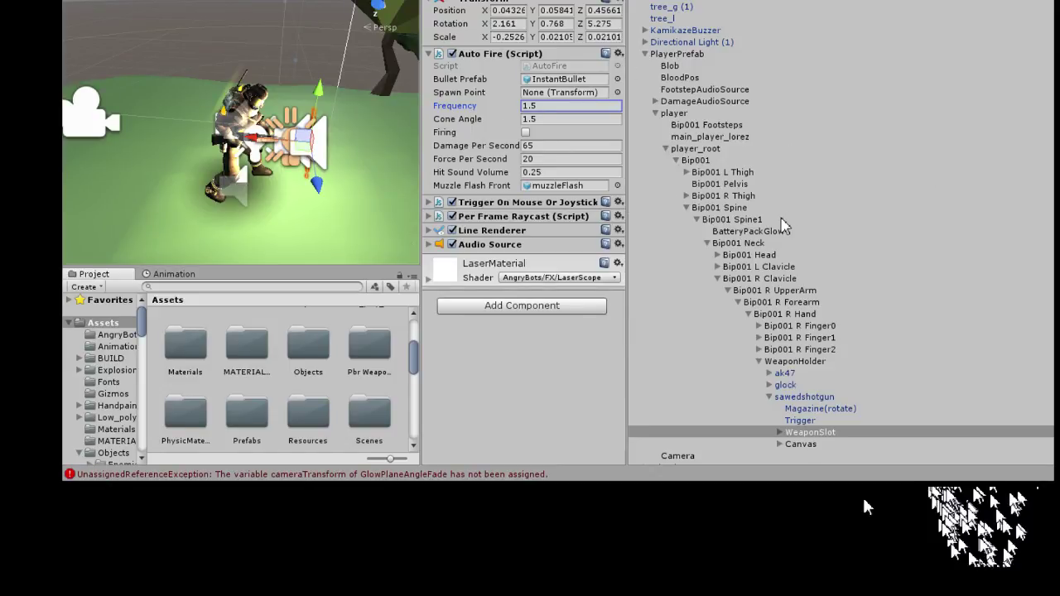
Step: Narrow the Hierarchy and Inspector to enlarge the scene view, then playtest the game and stop the run
drag(627, 220, 959, 219)
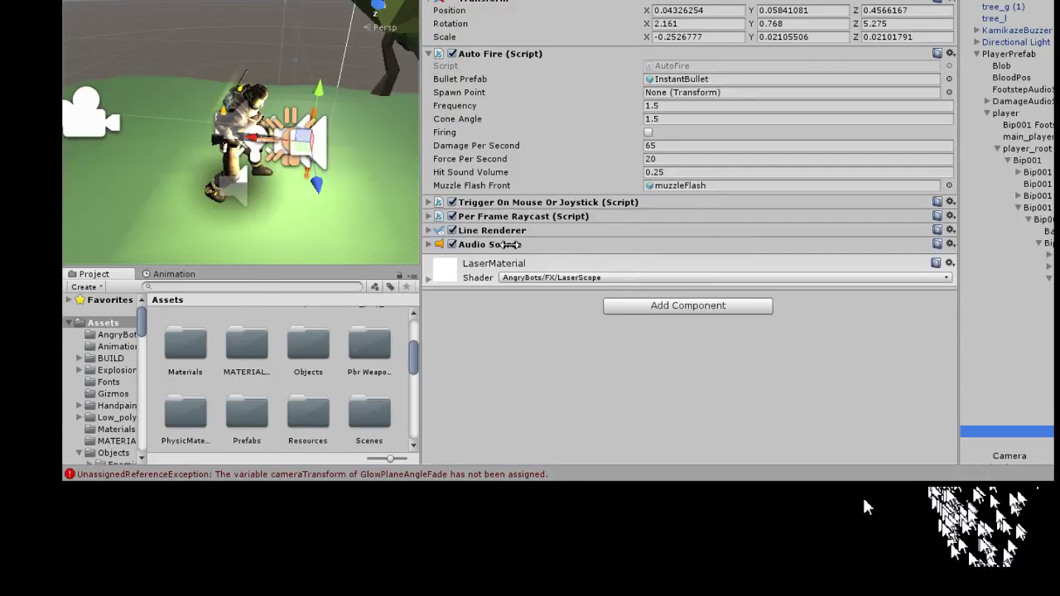
drag(421, 247, 999, 254)
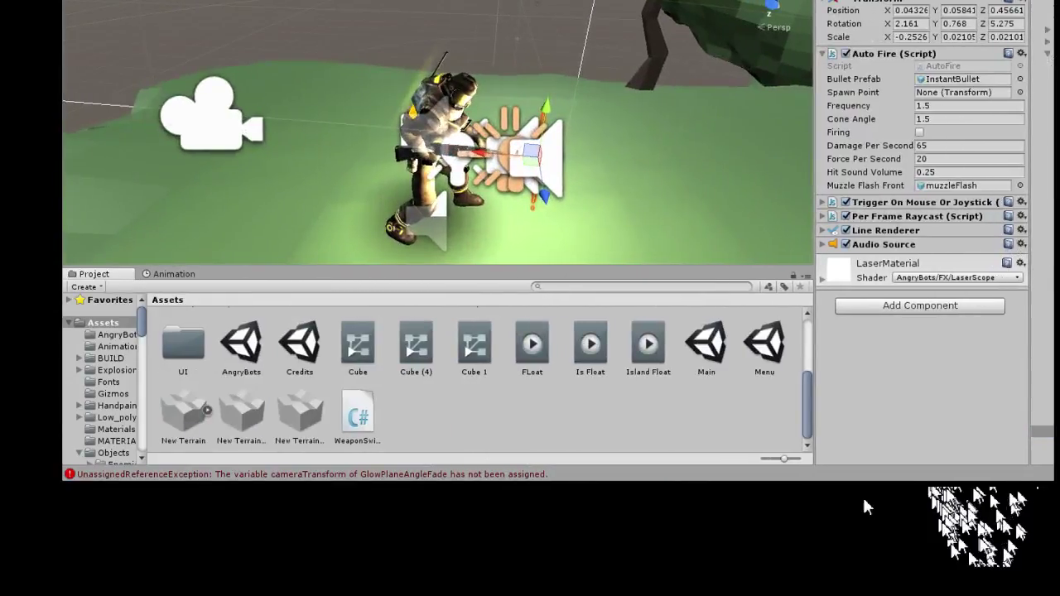
key(ctrl+p)
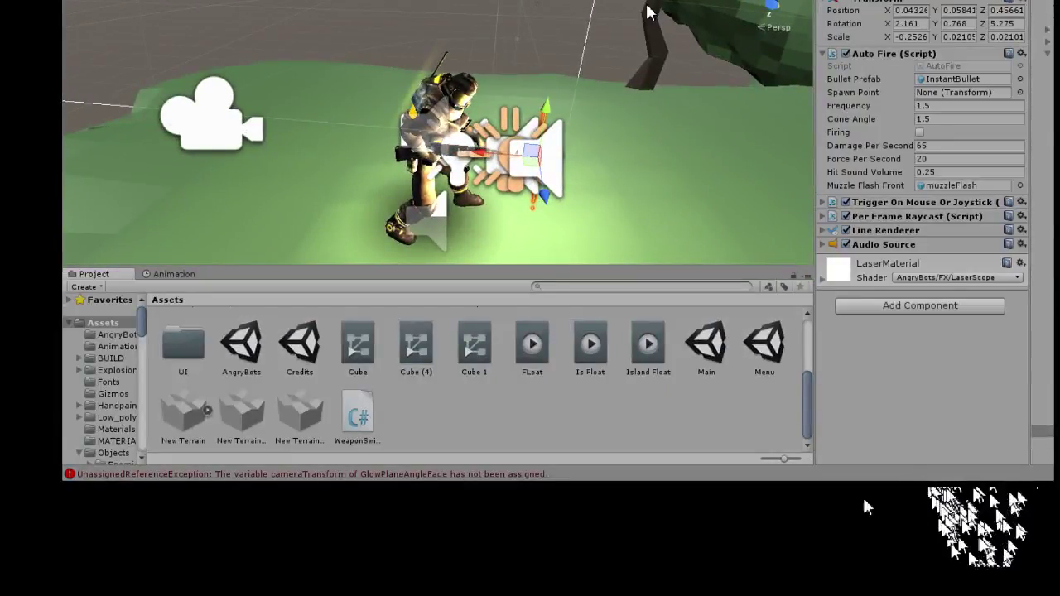
key(ctrl+p)
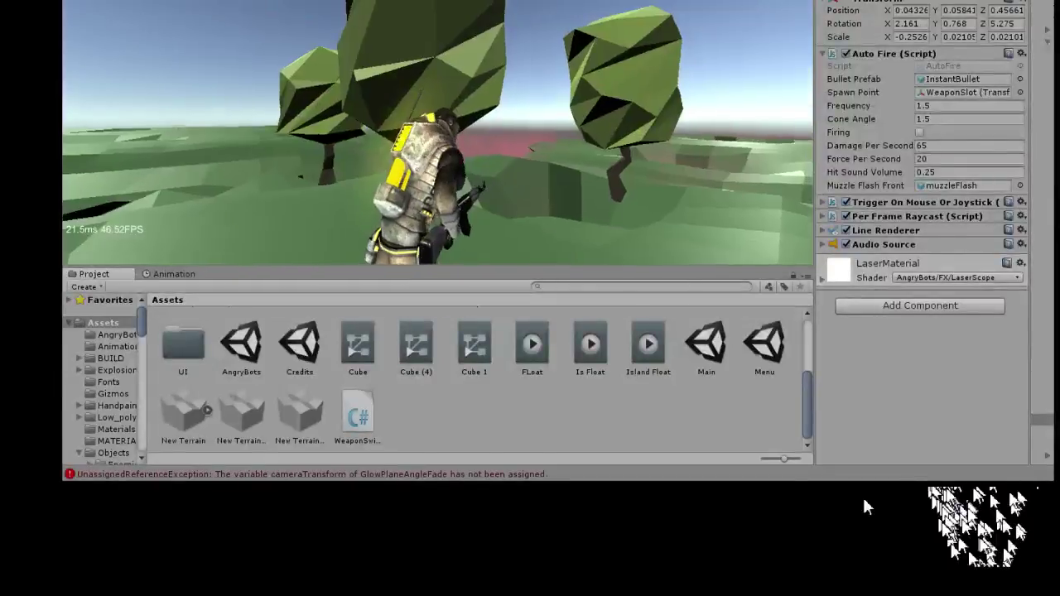
key(ctrl+p)
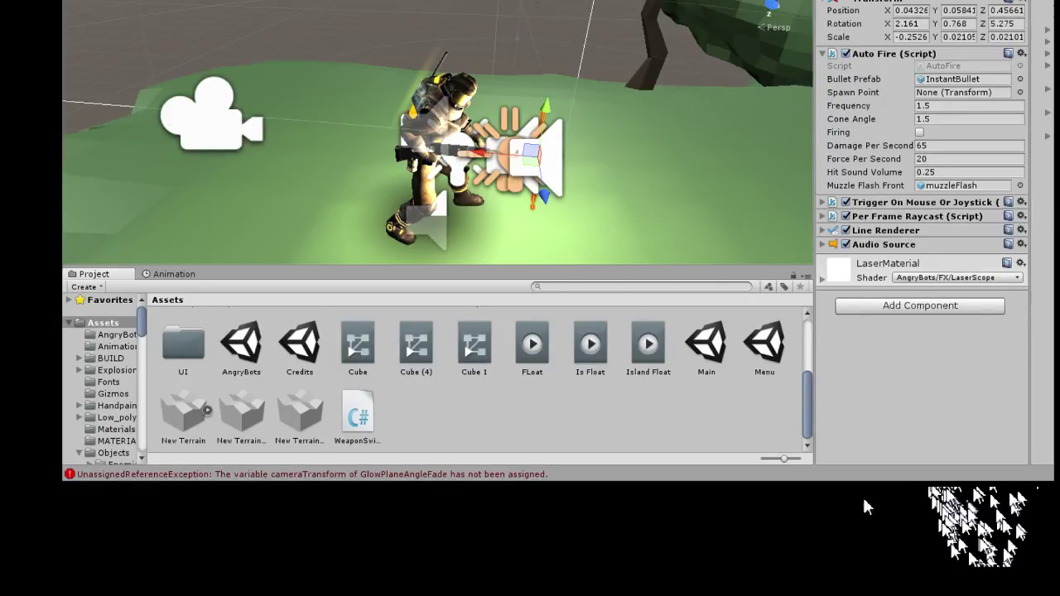
Step: Expand the Canvas, frame it in the scene view and select its text objects together to inspect their shared Text settings
click(1051, 88)
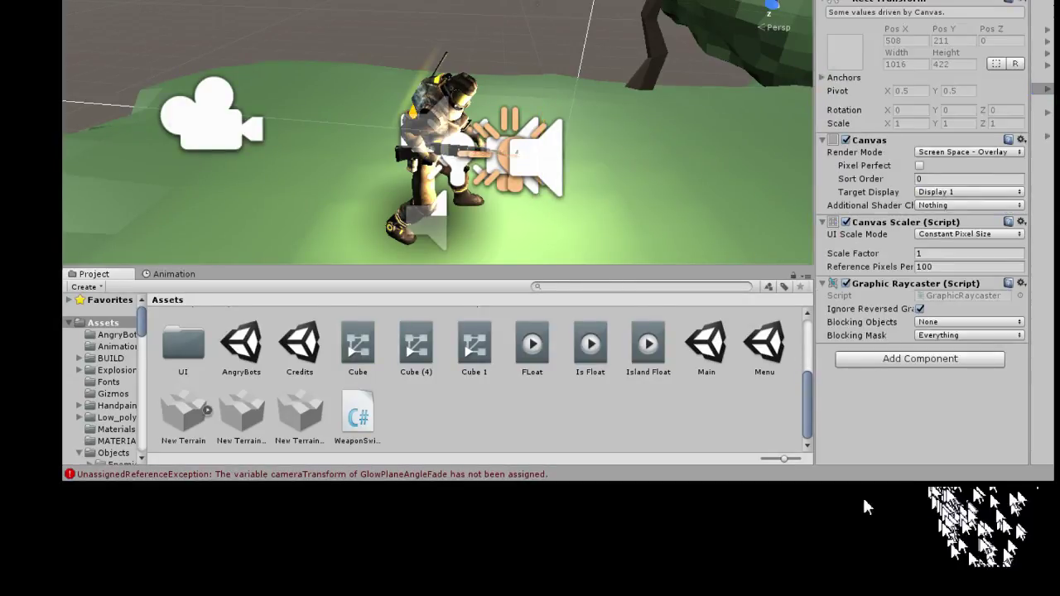
key(f)
scroll(478, 143, up, 5)
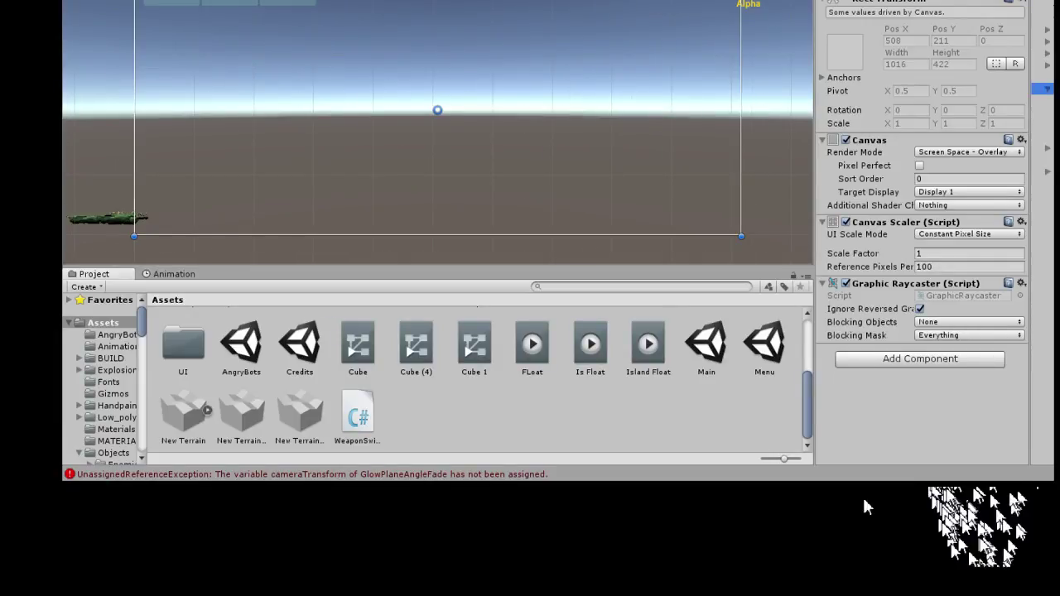
shift+click(1044, 124)
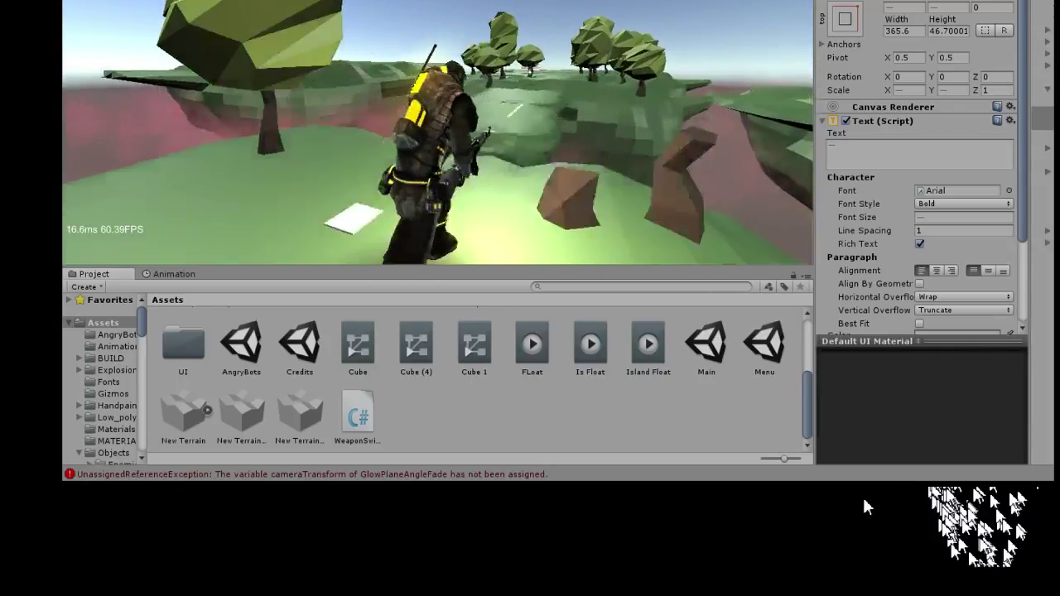
Step: Playtest the game again and run the player character forward across the island
key(ctrl+p)
key(ctrl+p)
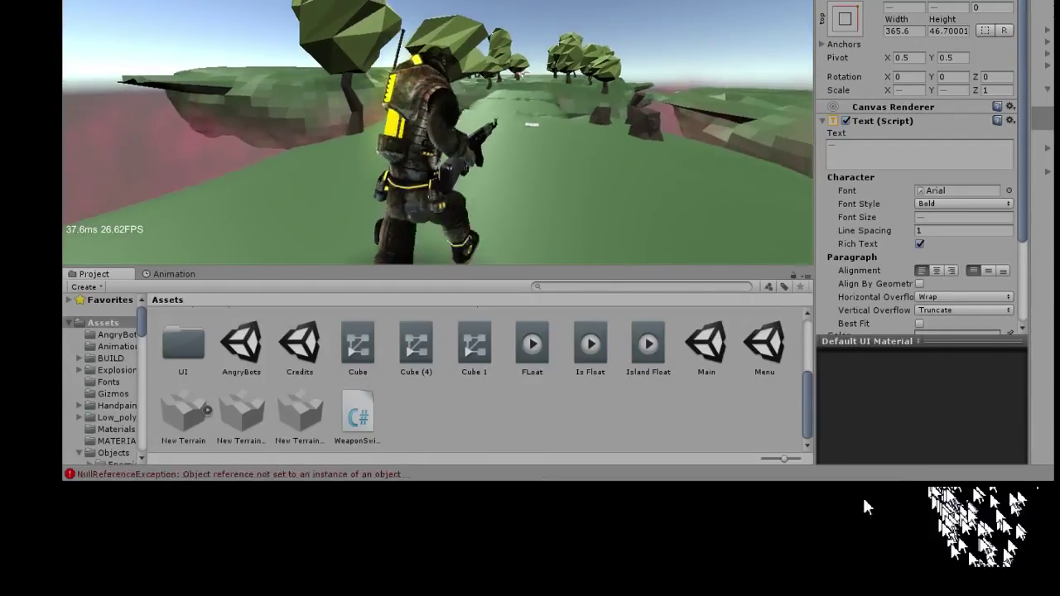
key(w)
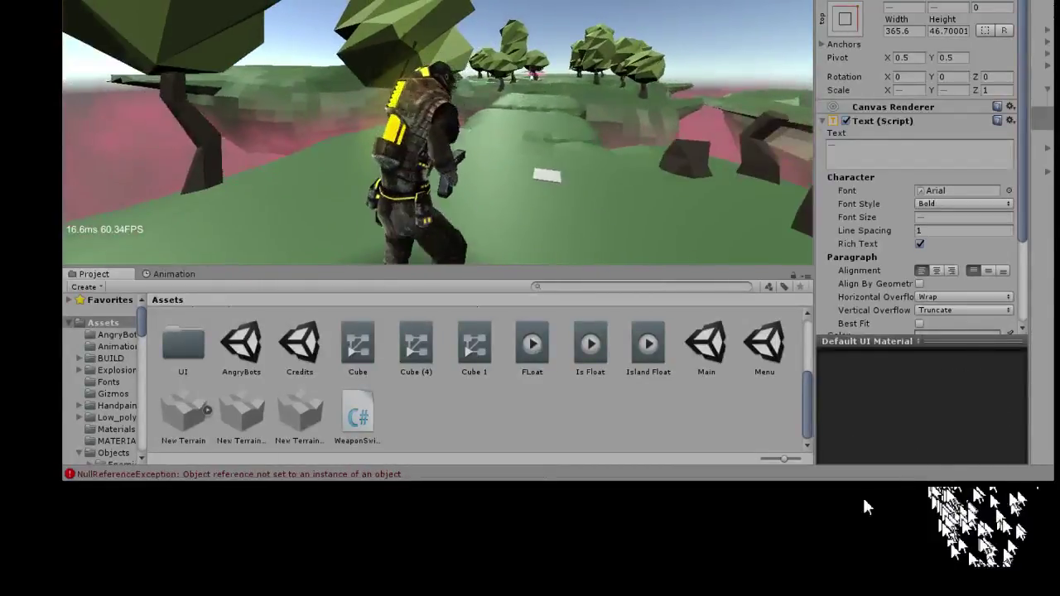